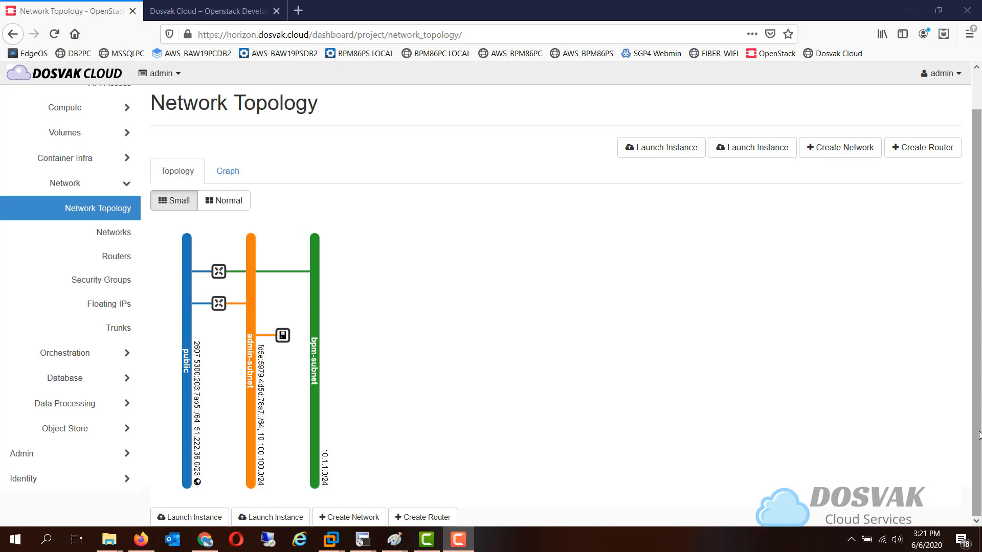
Open the public network from the topology and review the address range of its IPv4 subnet
left_click(185, 381)
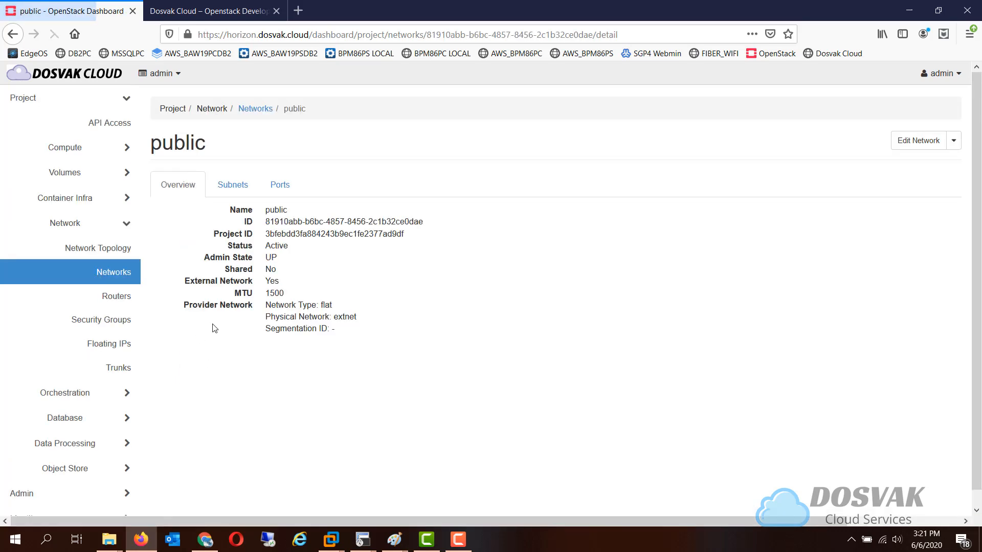
left_click(233, 186)
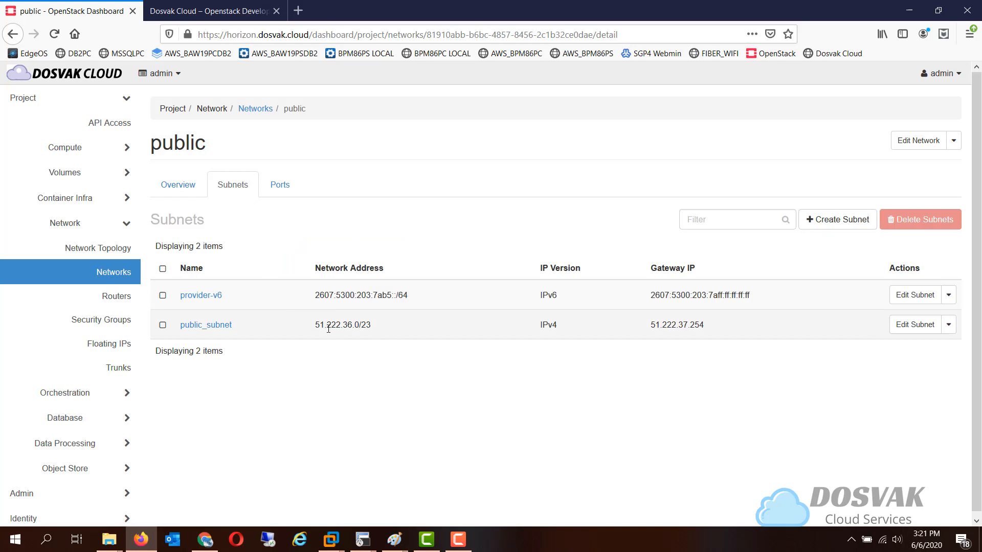
left_click_drag(317, 324, 356, 324)
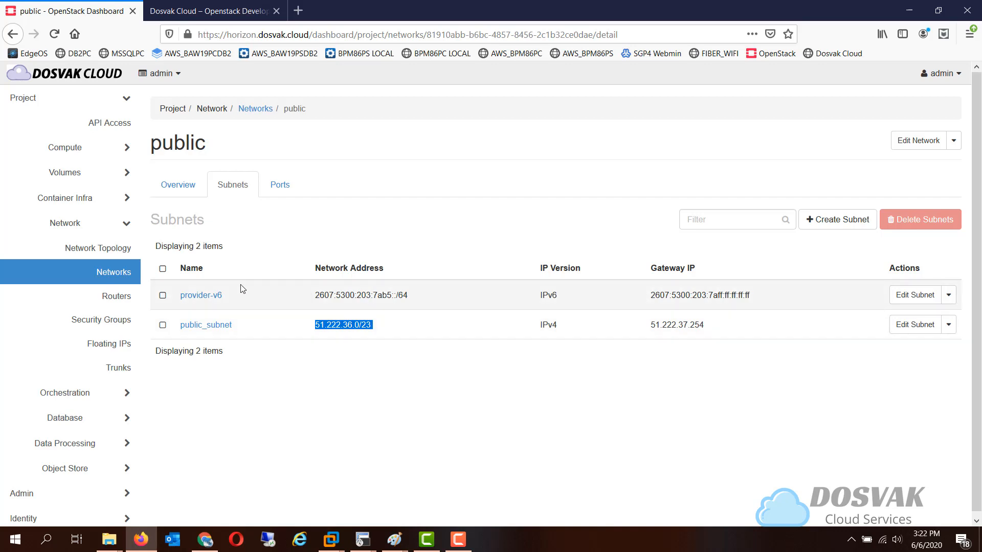
Create a router named testrouter with external network public and availability zone hint nova
left_click(130, 302)
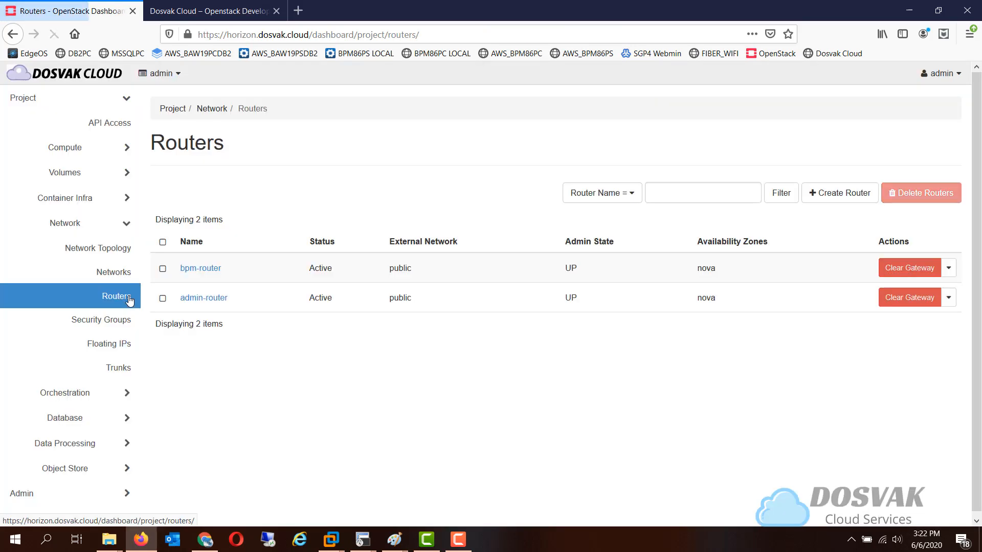
left_click(843, 195)
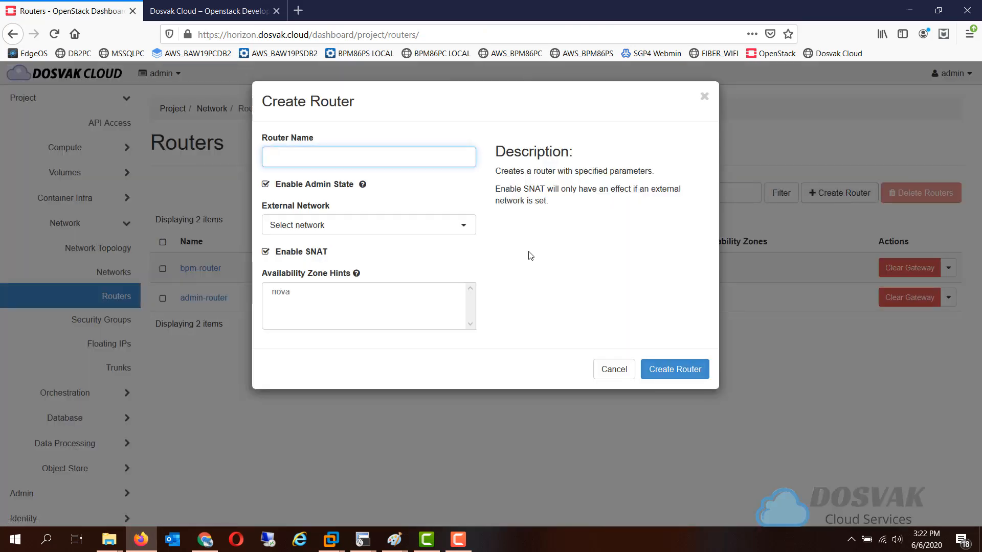
left_click(389, 231)
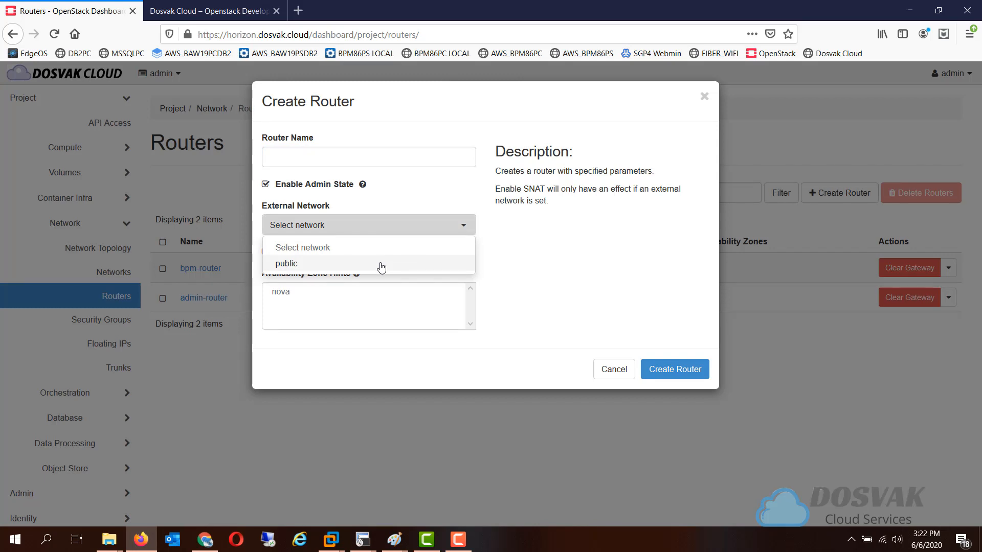
left_click(382, 264)
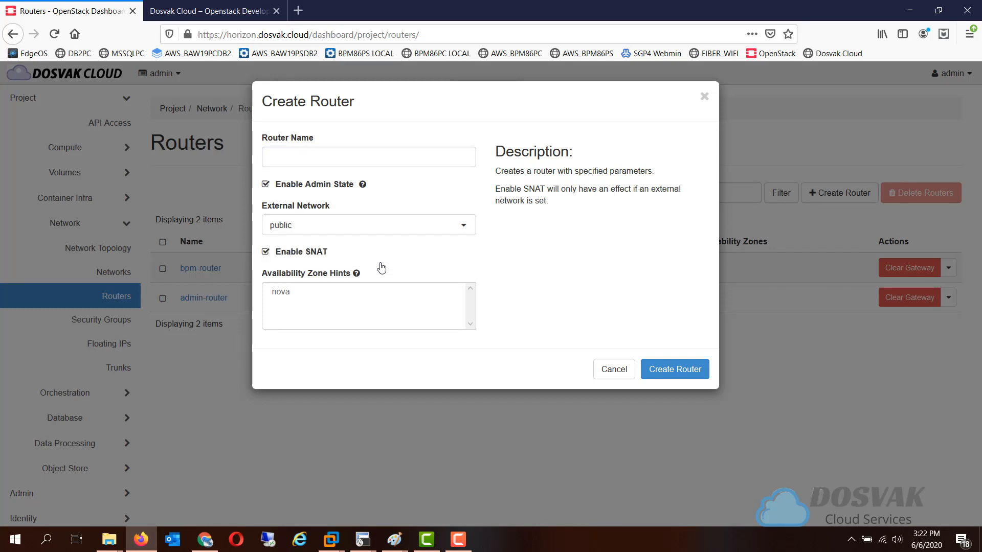
left_click(365, 156)
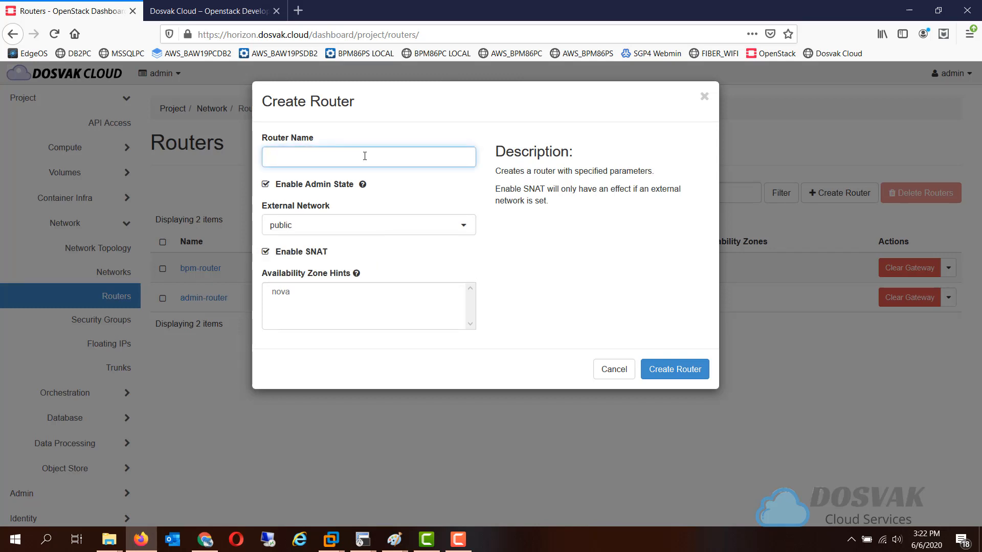
type("testrouter")
left_click(290, 296)
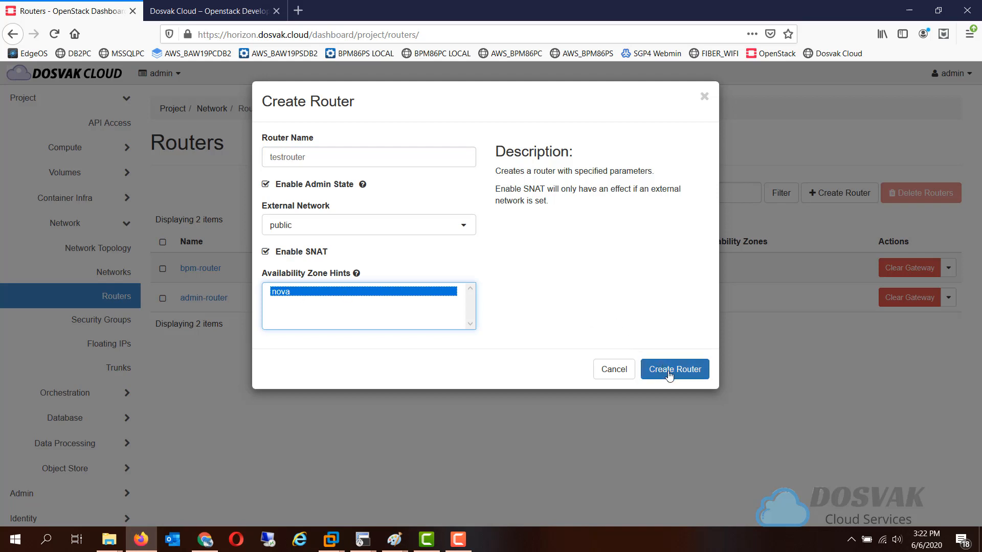
left_click(669, 376)
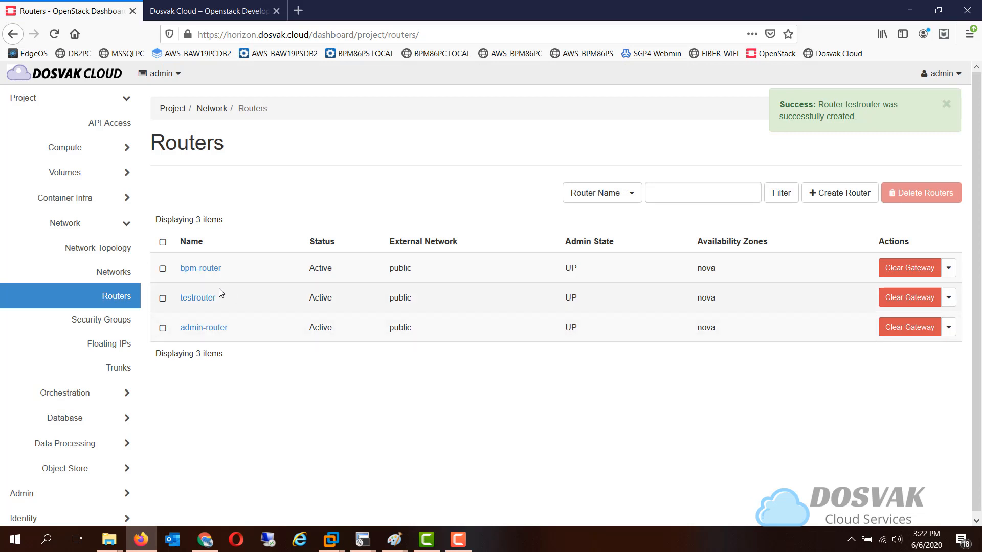
Open testrouter and check the fixed IPv4 address on its external gateway interface
left_click(197, 298)
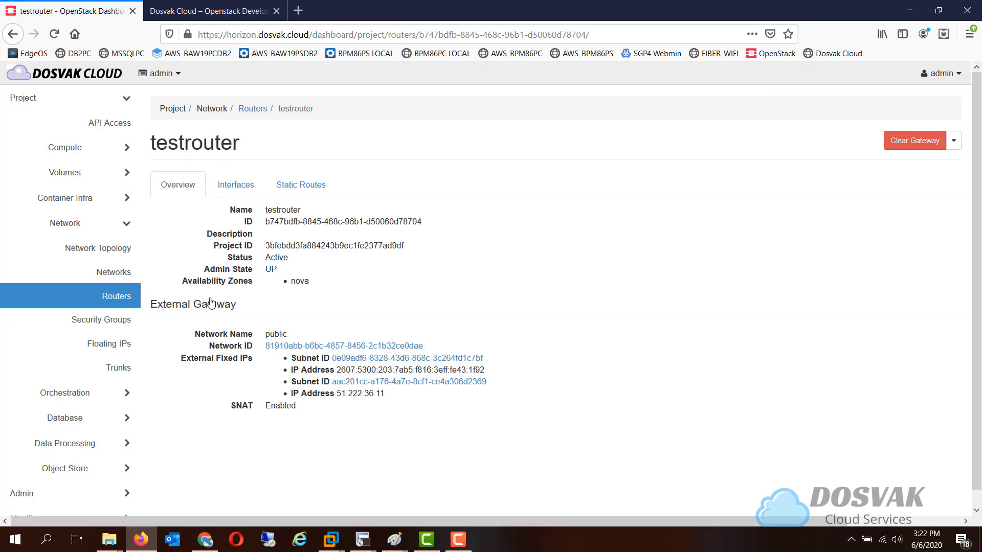
left_click(244, 188)
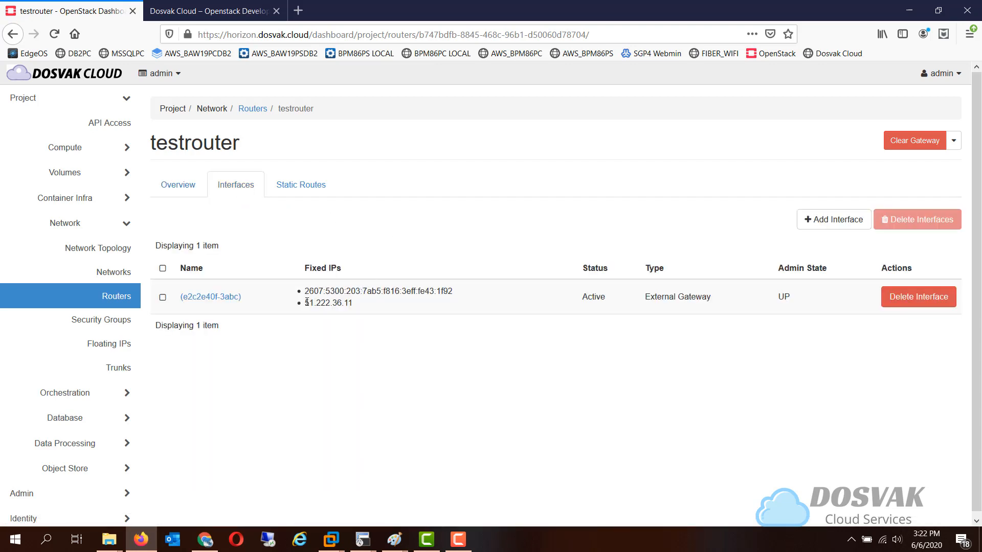
left_click_drag(307, 302, 357, 307)
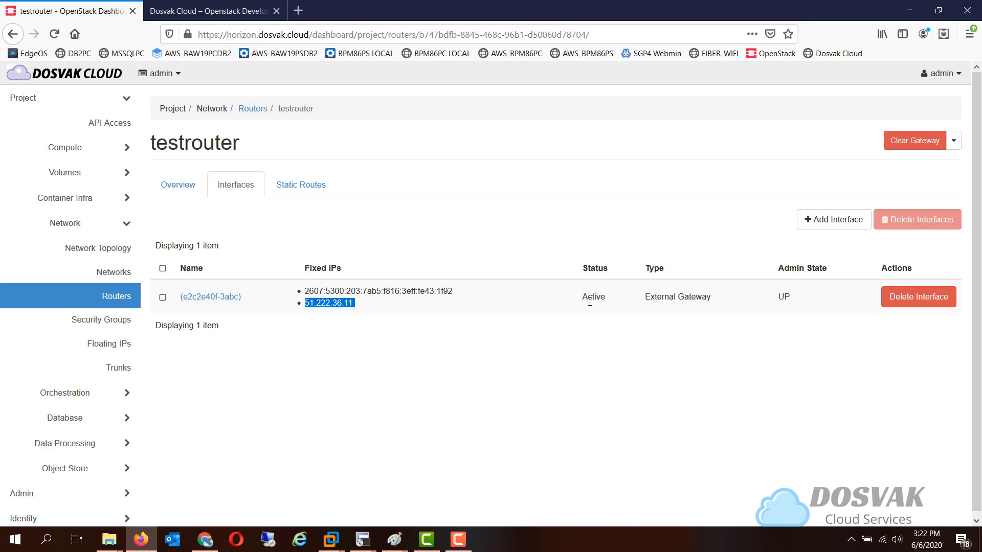
Examine how testrouter connects to the public network in the network topology, including its graph view
left_click(123, 254)
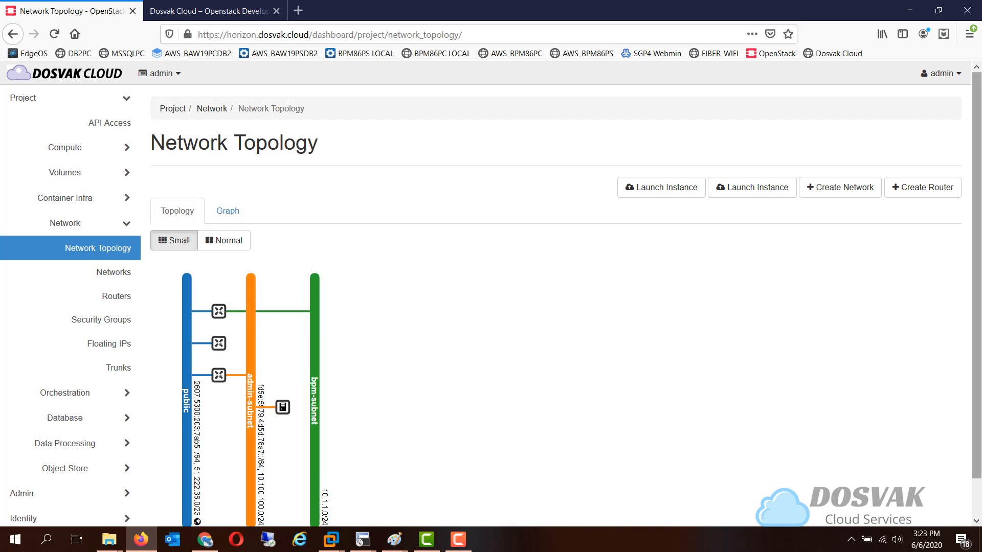
scroll(974, 327, "down", 2)
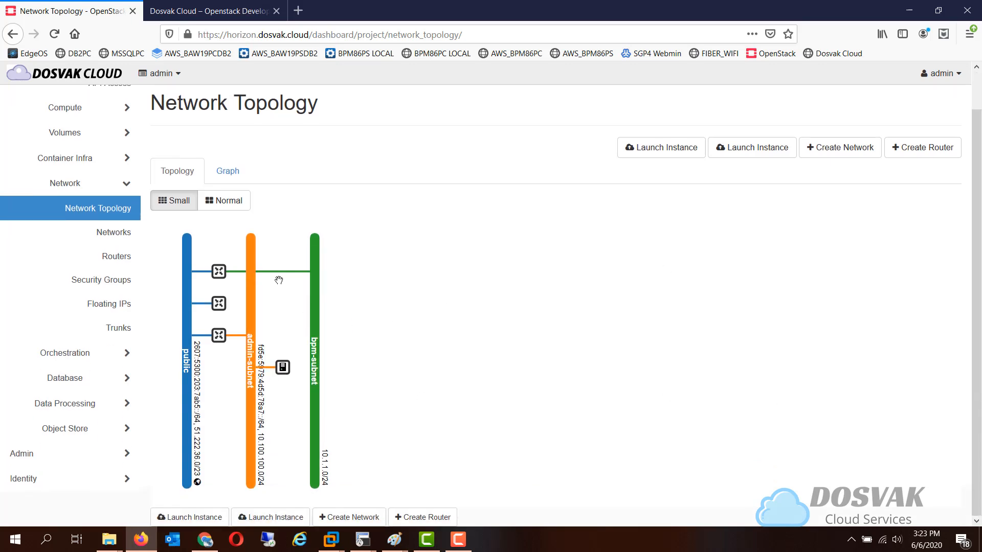
left_click(228, 173)
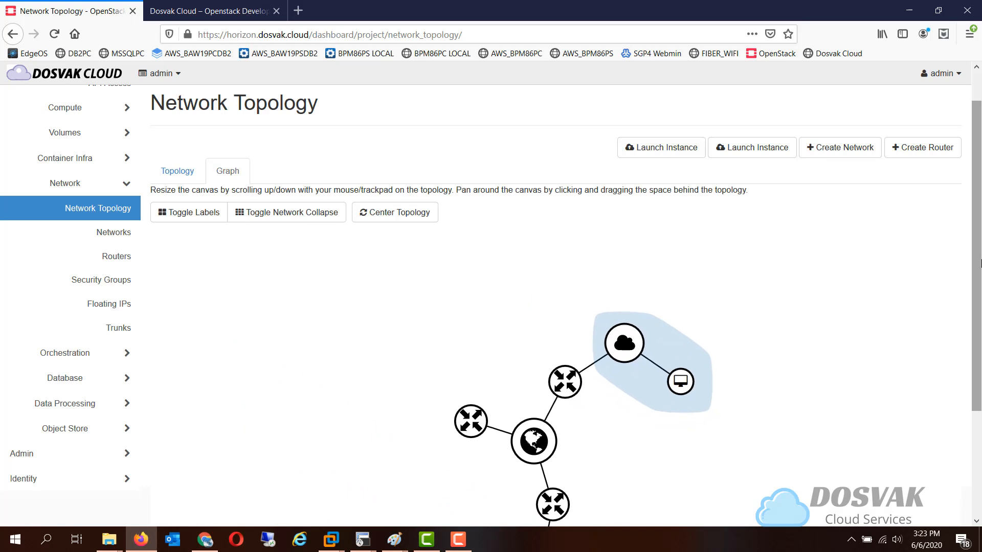
scroll(980, 264, "down", 2)
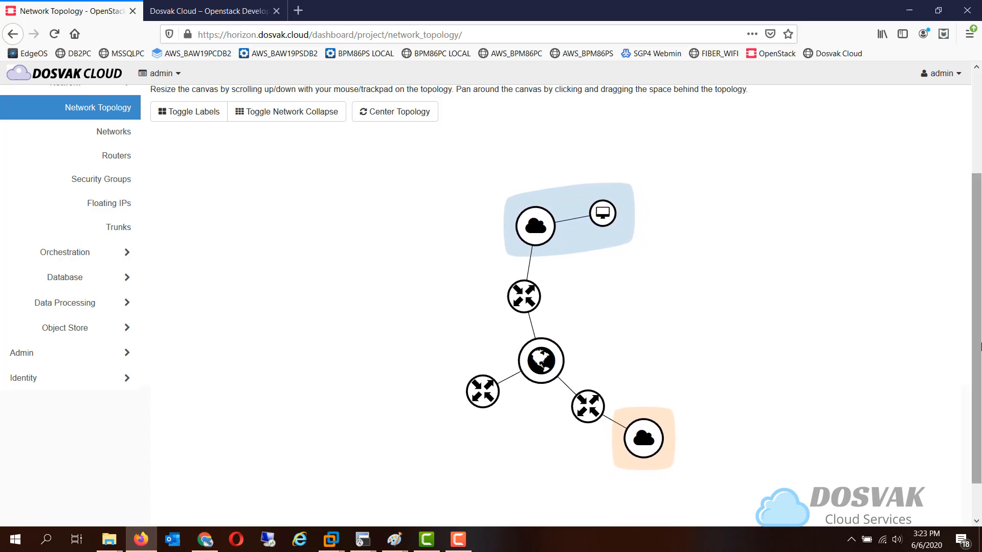
scroll(262, 240, "up", 2)
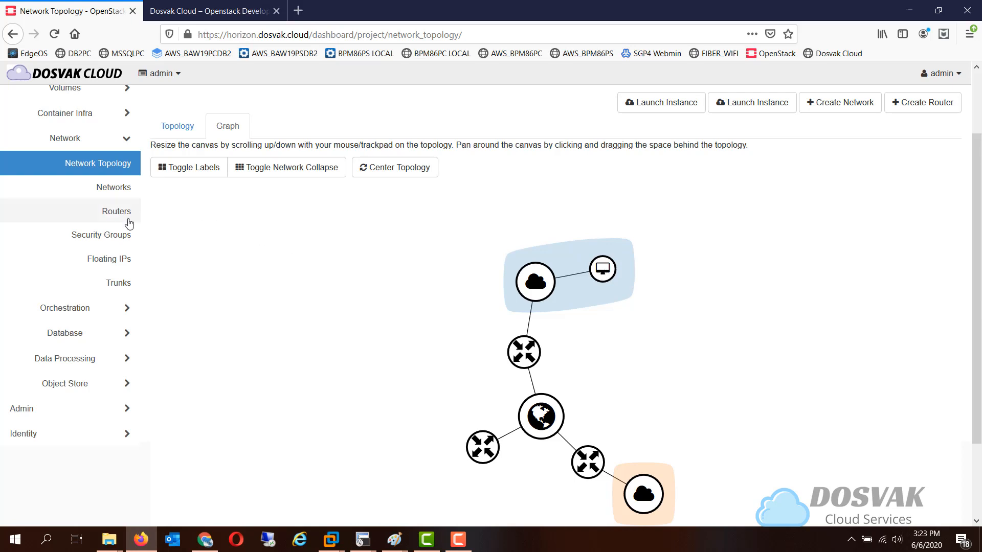
Start a new network named tempintnet with availability zone hint nova
left_click(120, 198)
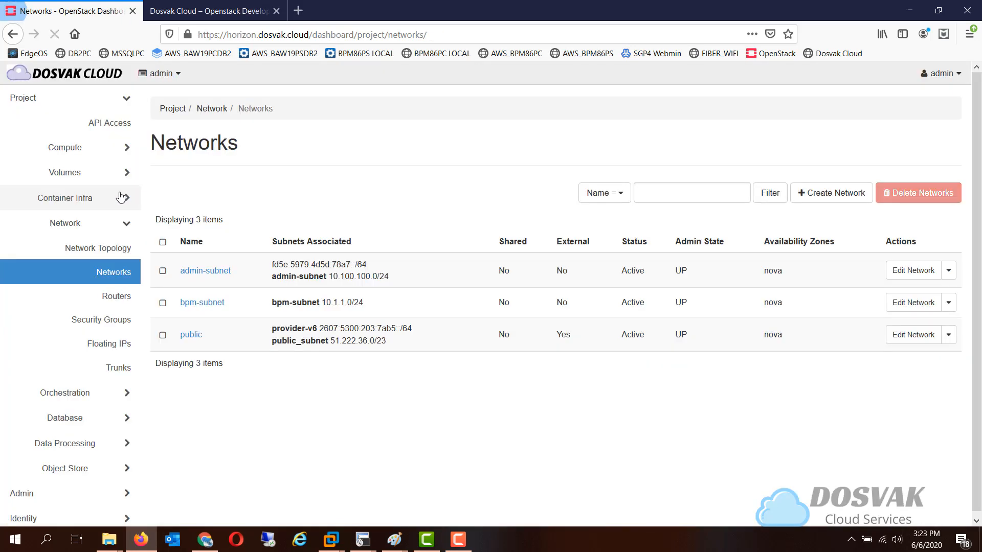
left_click(812, 195)
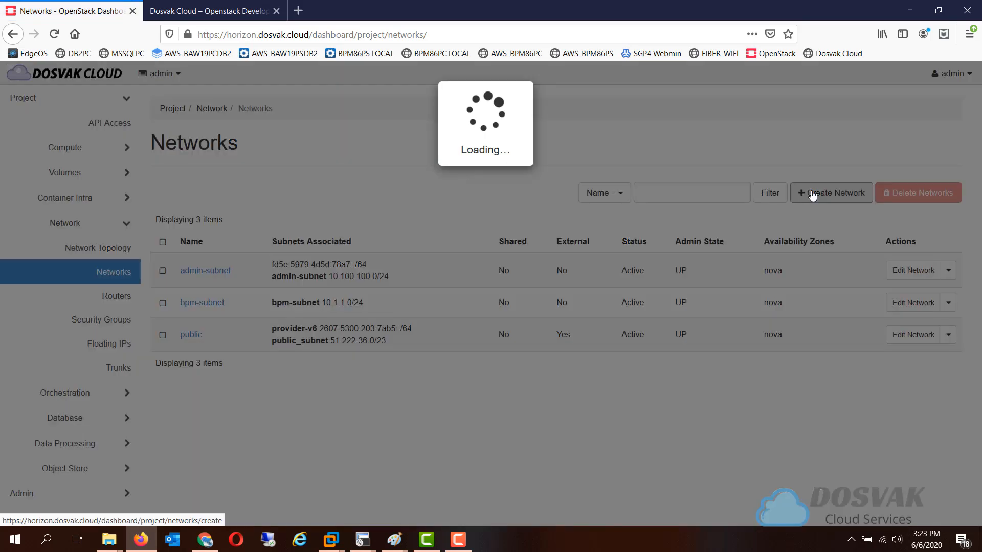
left_click(378, 188)
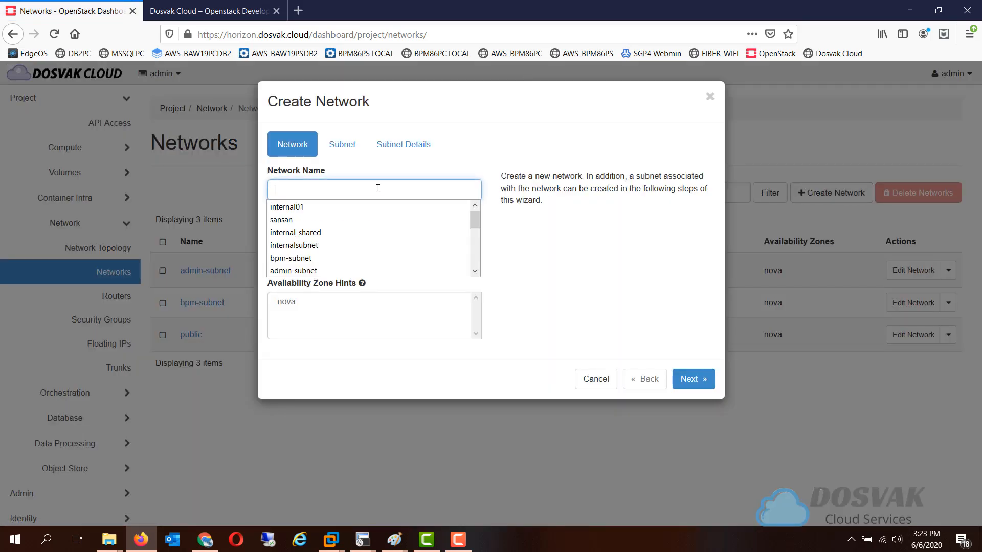
type("t")
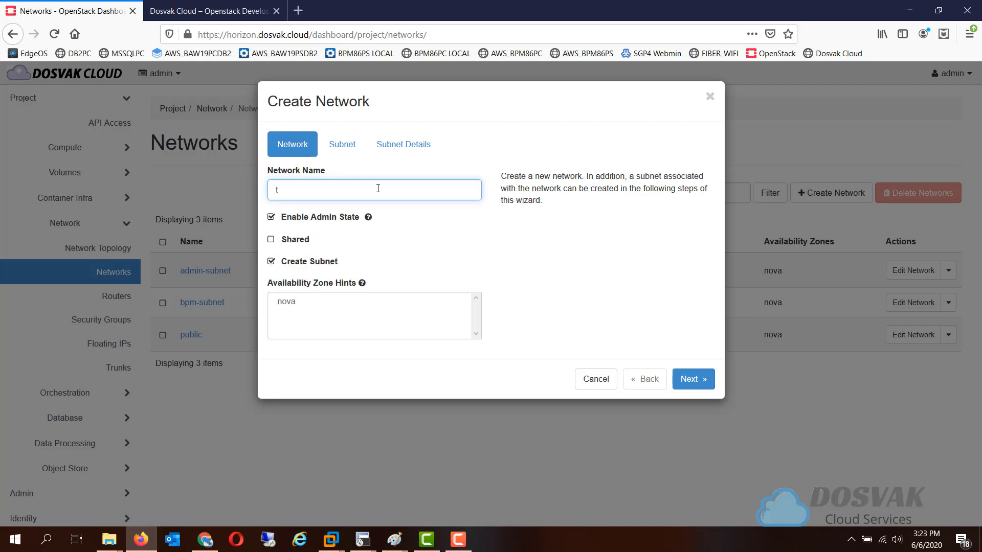
type("empintnet")
left_click(295, 302)
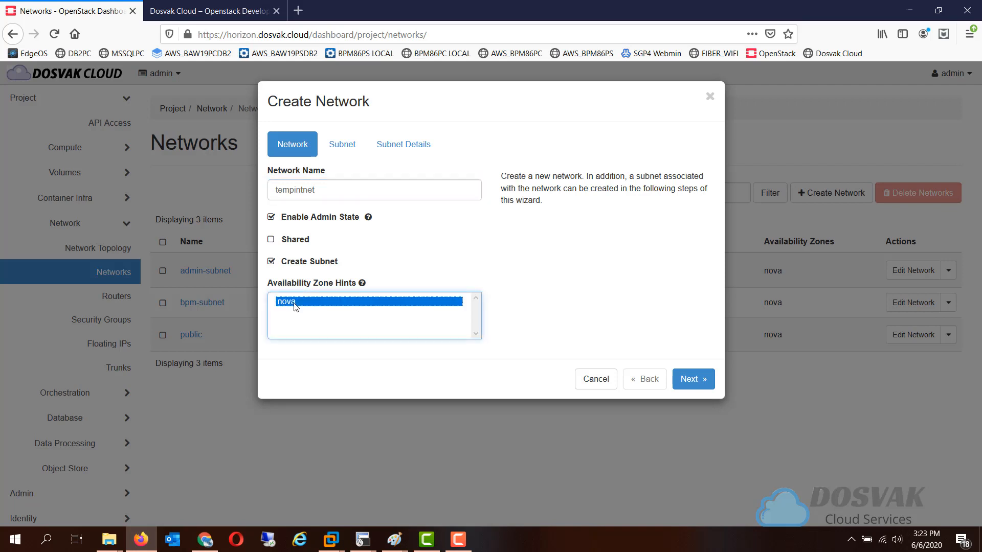
Name the new network's subnet tempsubnet and set its network address to 172.16.0.0/16
left_click(347, 149)
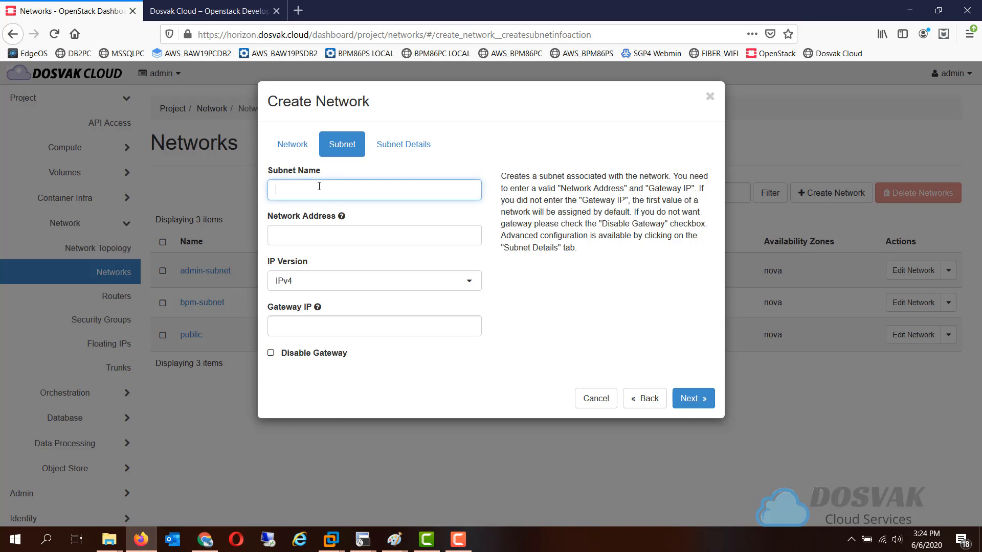
type("tempsubnet")
key("Tab")
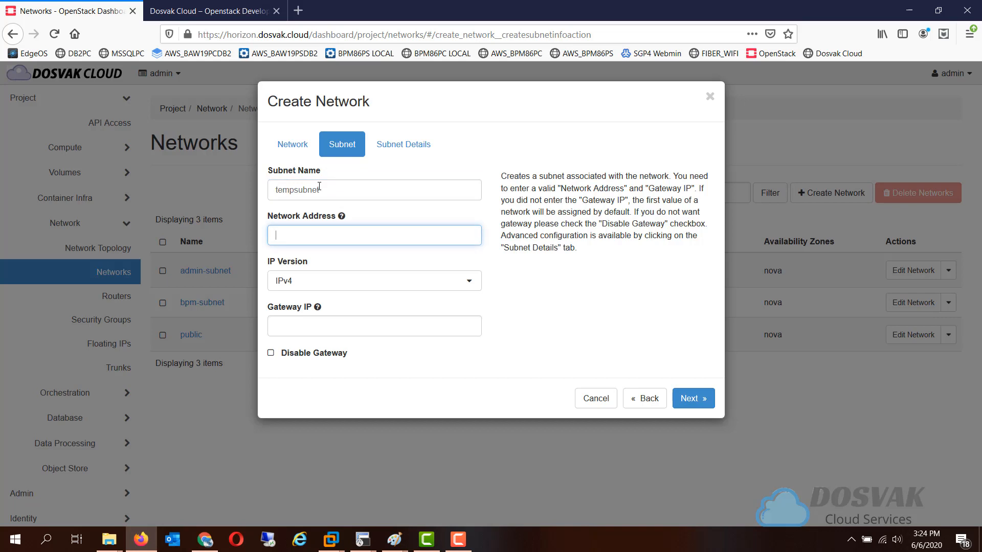
type("172")
type("16")
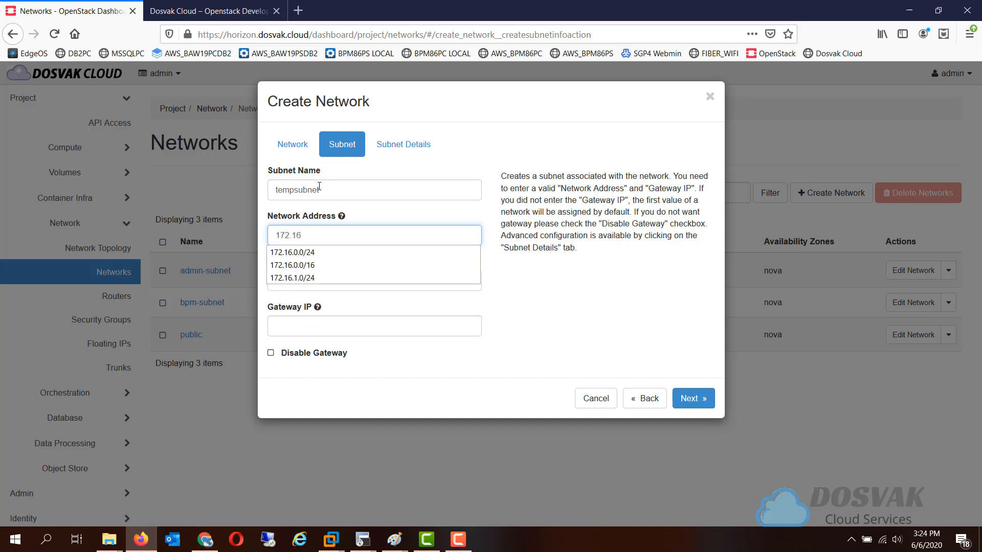
type(".0.0")
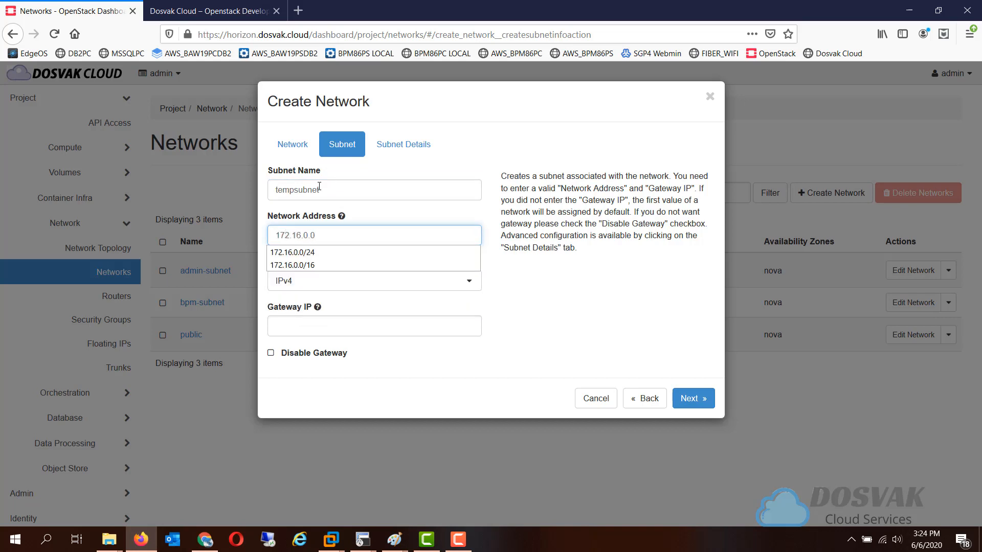
type("/16")
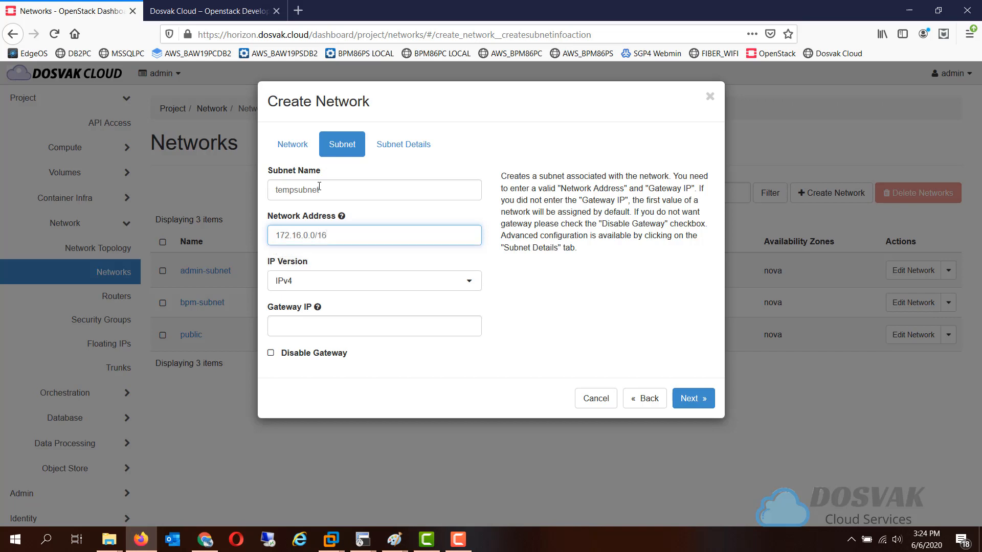
Set the subnet's gateway IP to 172.16.0.1 and continue to the subnet details
key("Tab")
key("Tab")
type("1")
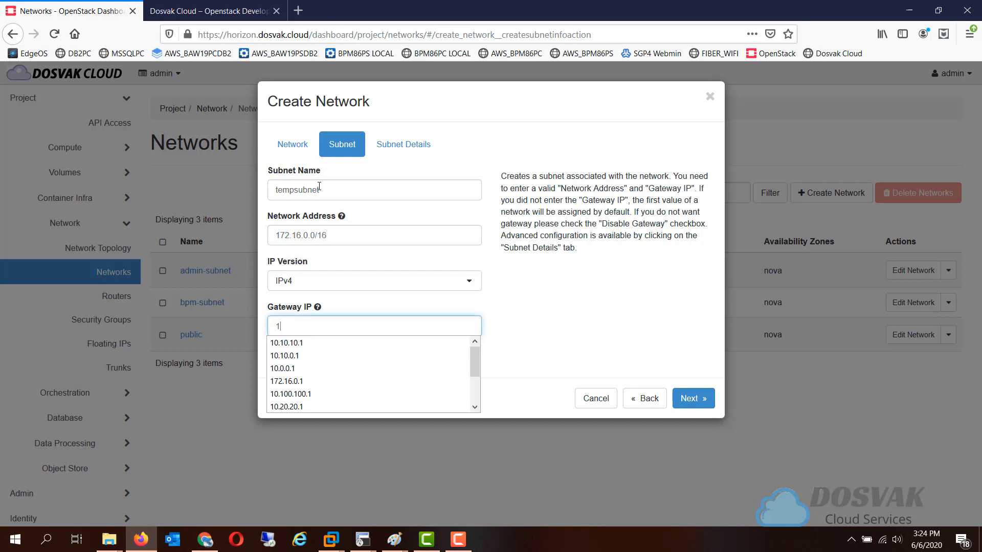
type("72")
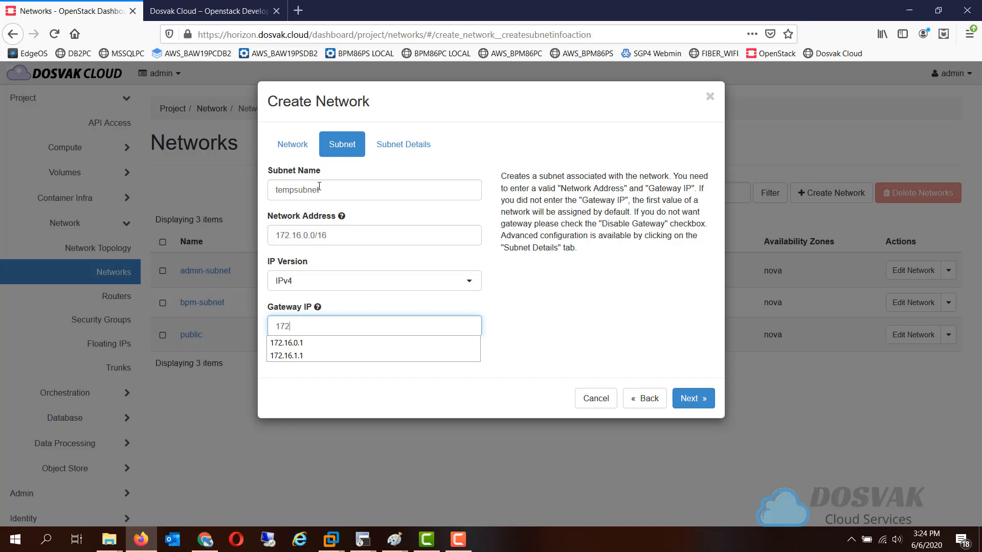
type(".16.0.1")
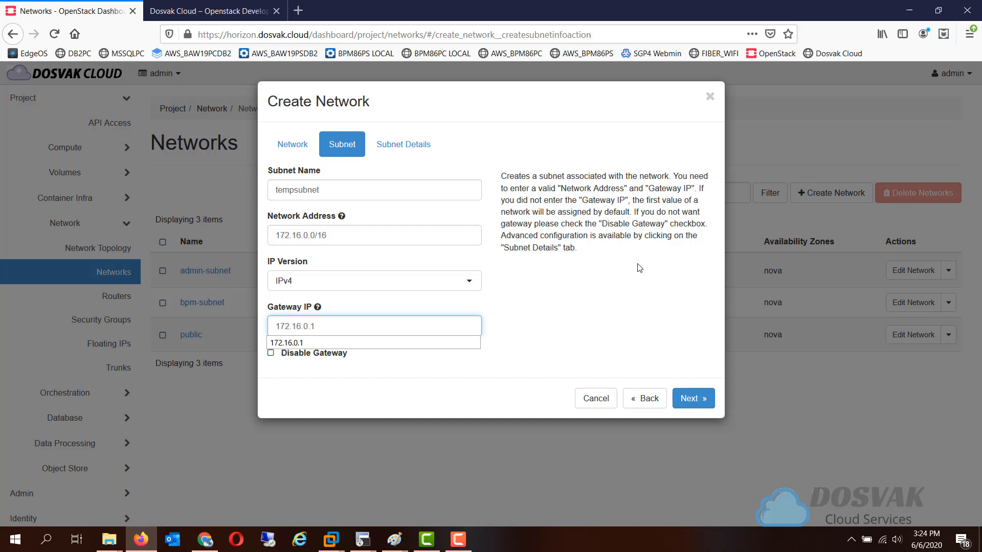
left_click(694, 399)
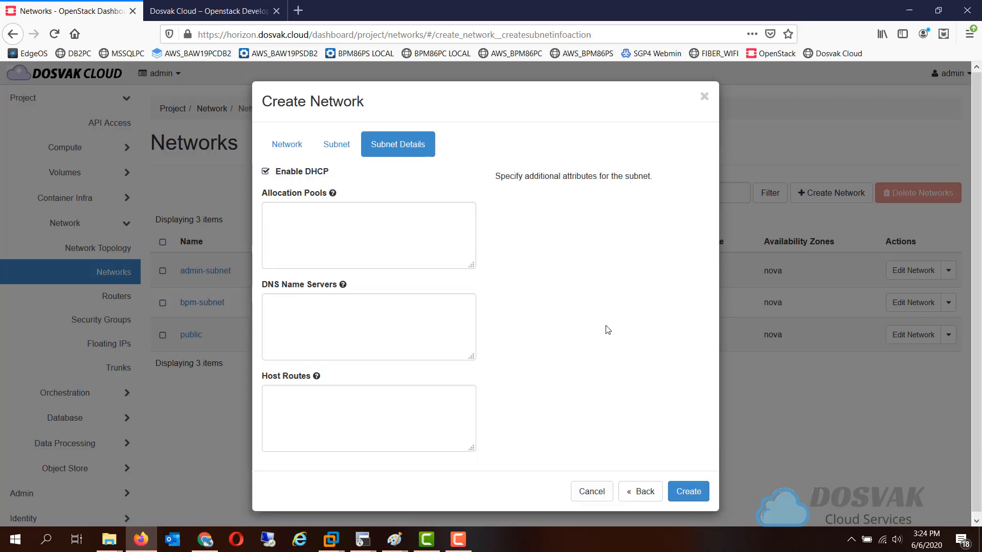
Enter the subnet's allocation pool as 172.16.0.2,172.16.254.254
left_click(383, 212)
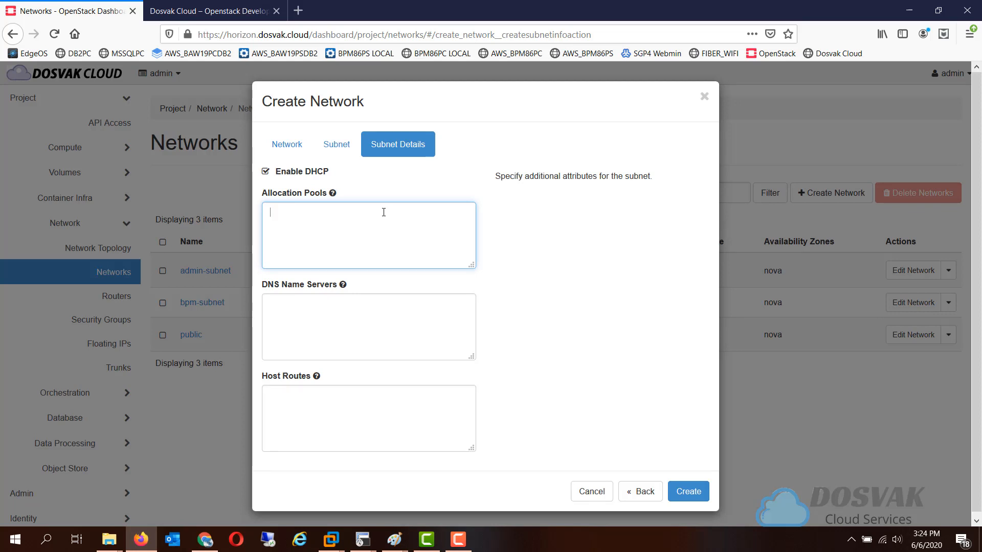
type("172.16.0.2,172.1")
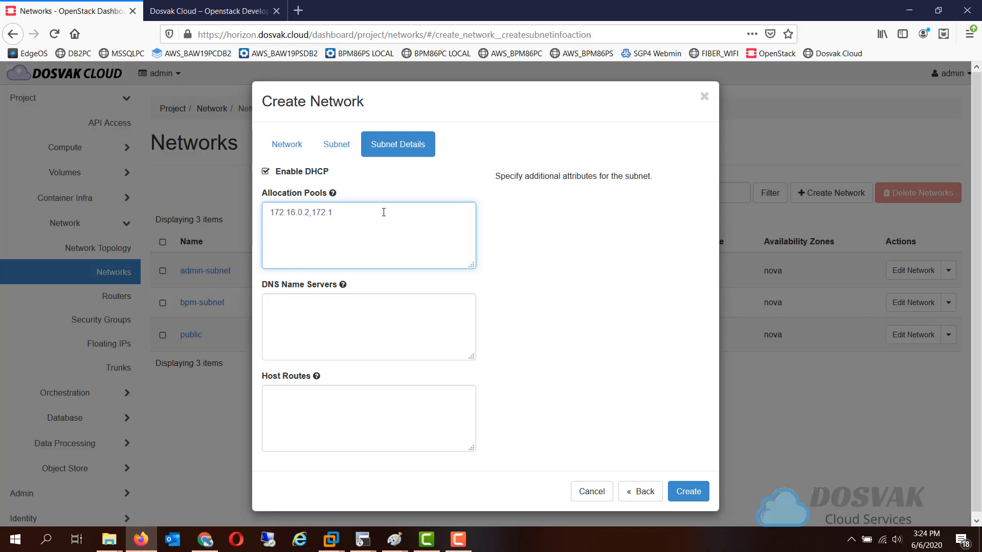
type("6.254.254")
key("Tab")
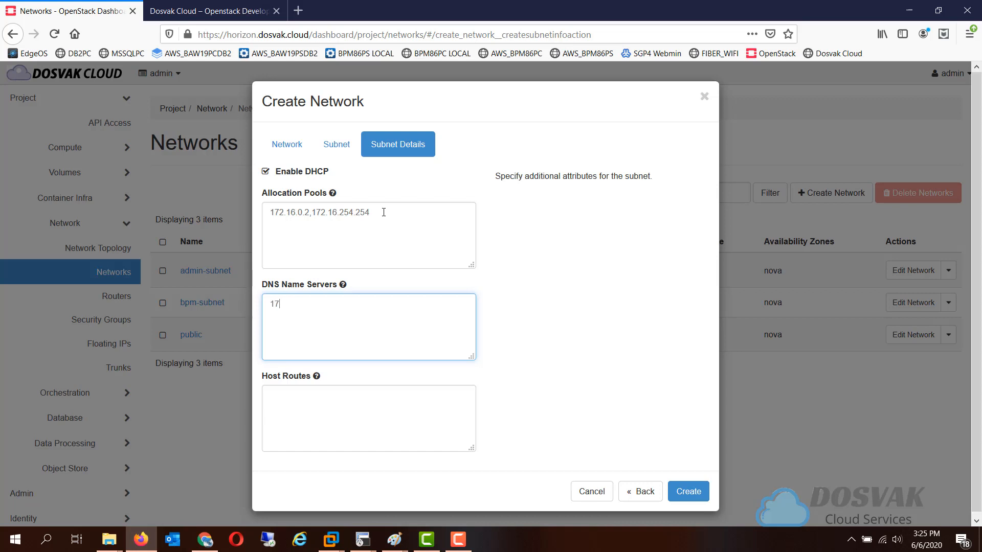
Fill in the subnet's DNS name server and create the tempintnet network
type("172.16.0.1")
left_click(685, 493)
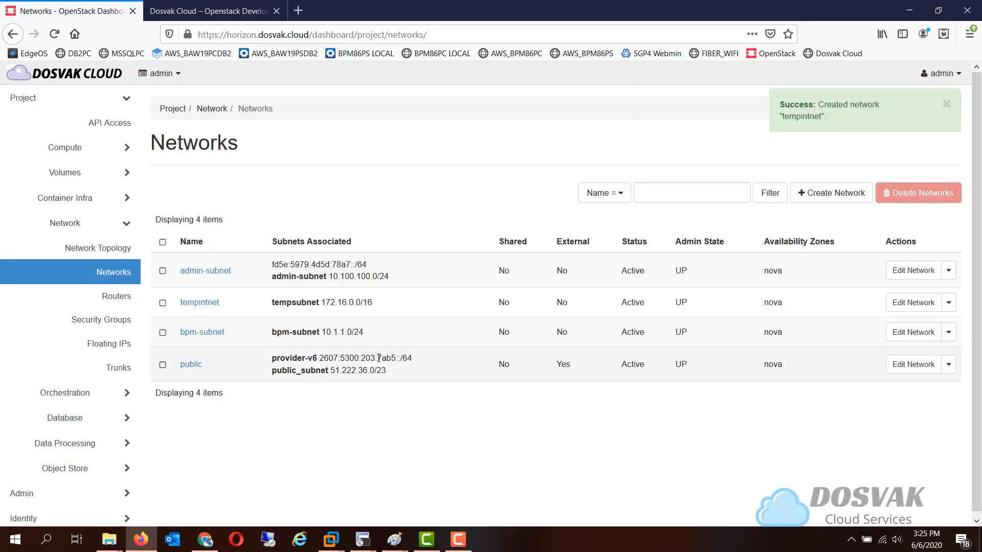
Add an interface to testrouter that connects it to the tempintnet subnet 172.16.0.0/16 (tempsubnet), leaving the IP address blank
left_click(126, 302)
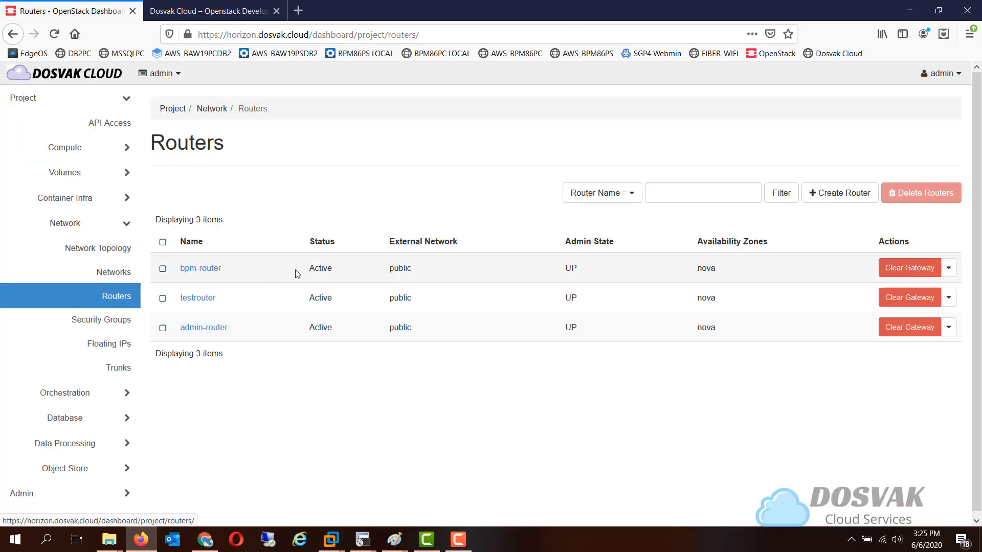
left_click(205, 302)
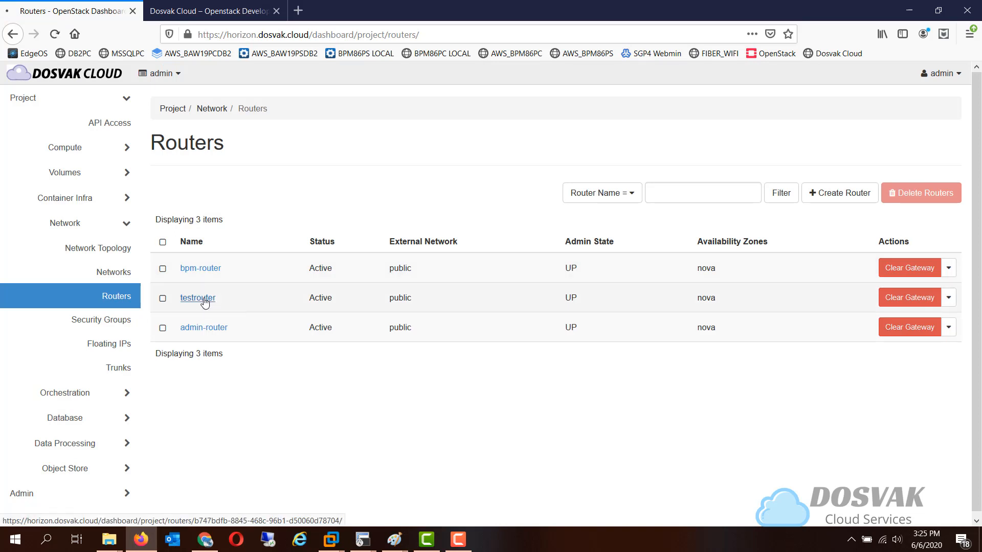
left_click(239, 188)
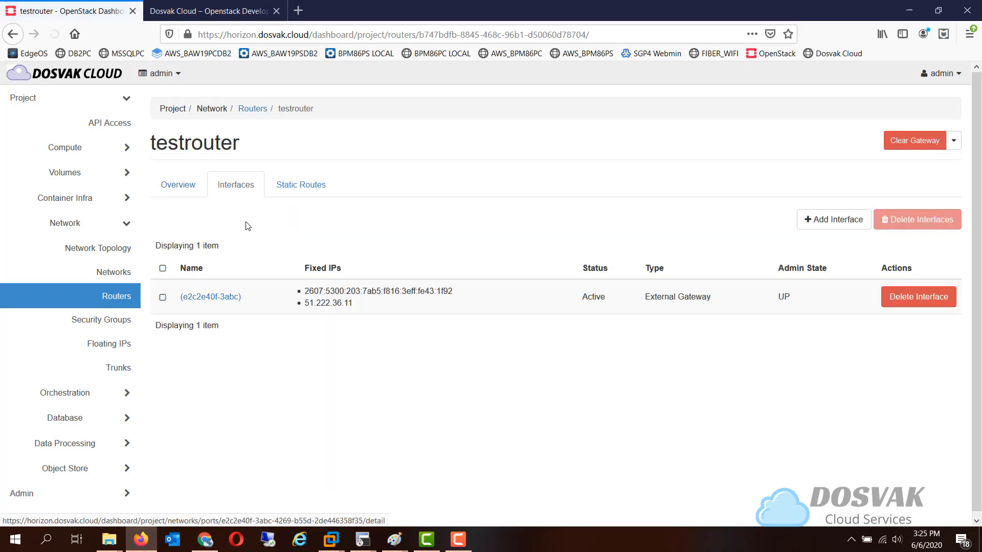
left_click(829, 227)
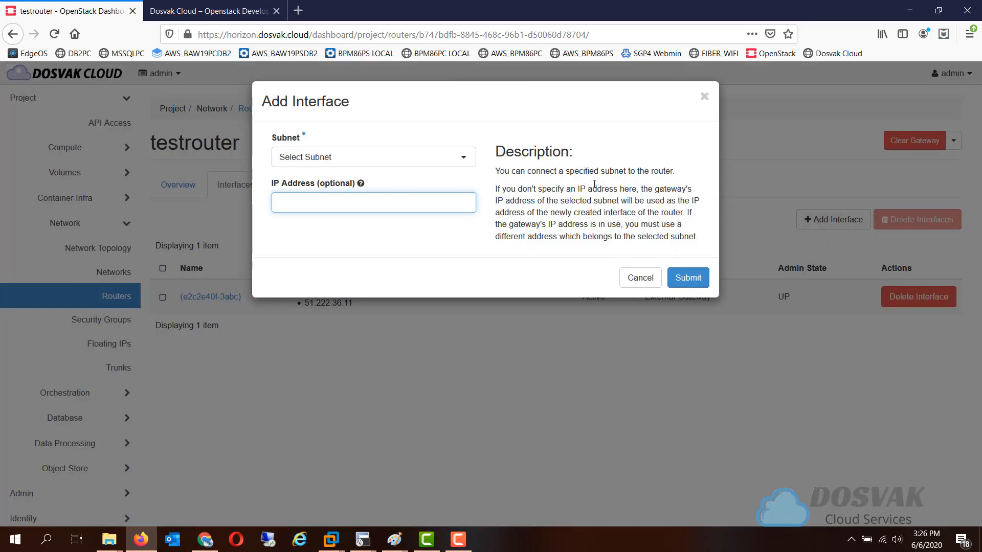
left_click(394, 164)
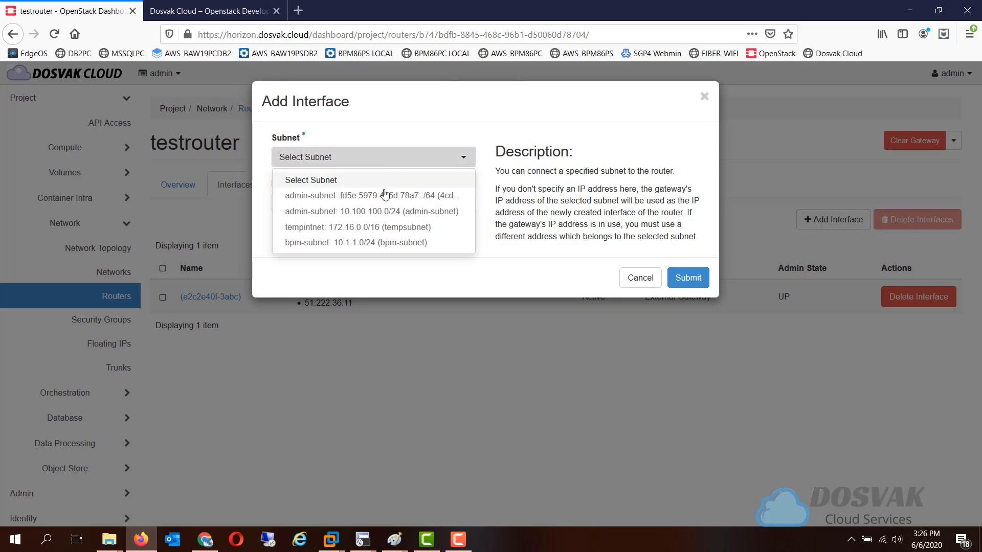
left_click(362, 228)
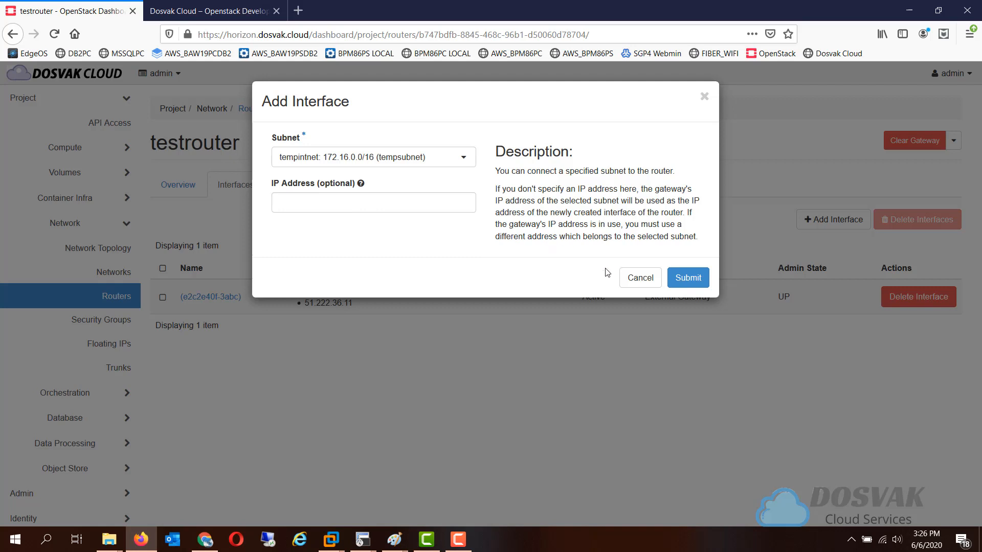
left_click(689, 279)
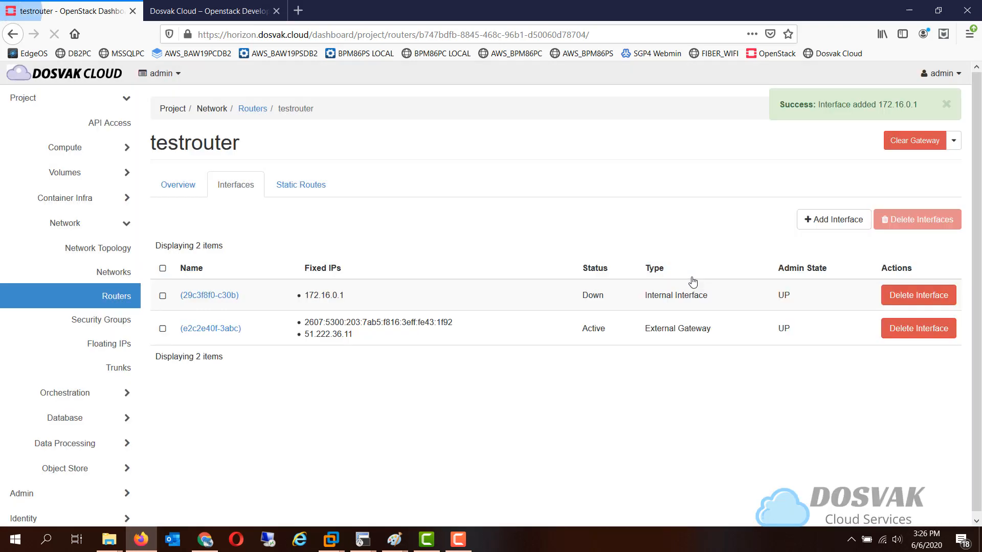
Examine the network topology as a graph and as a topology diagram, and view the details of the router joining public and tempintnet
left_click(117, 249)
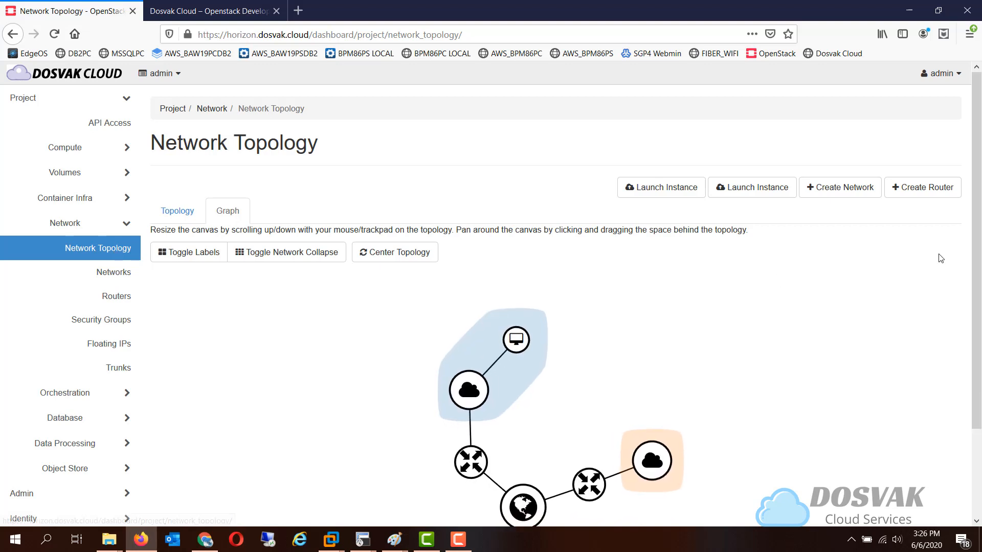
scroll(981, 392, "down", 3)
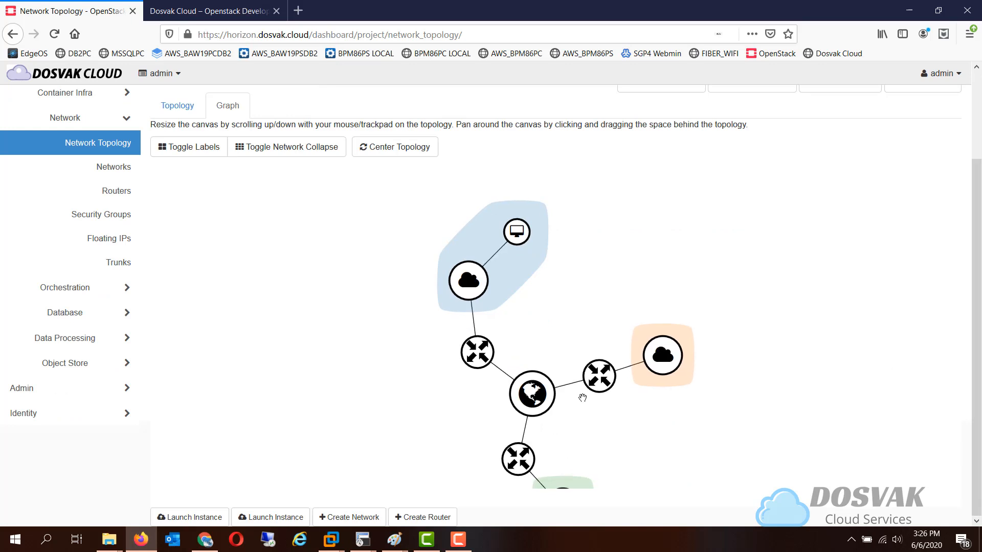
key("ctrl+minus")
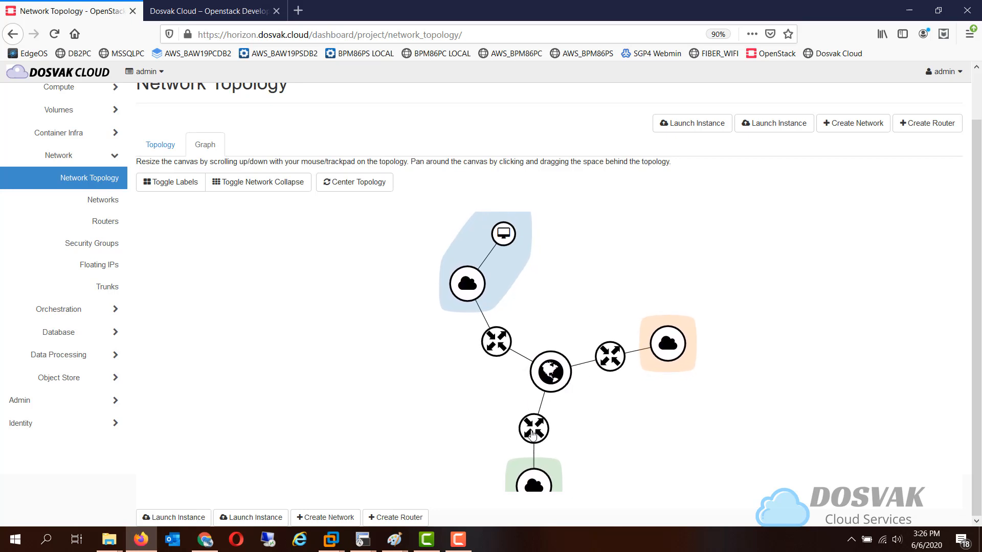
left_click(173, 151)
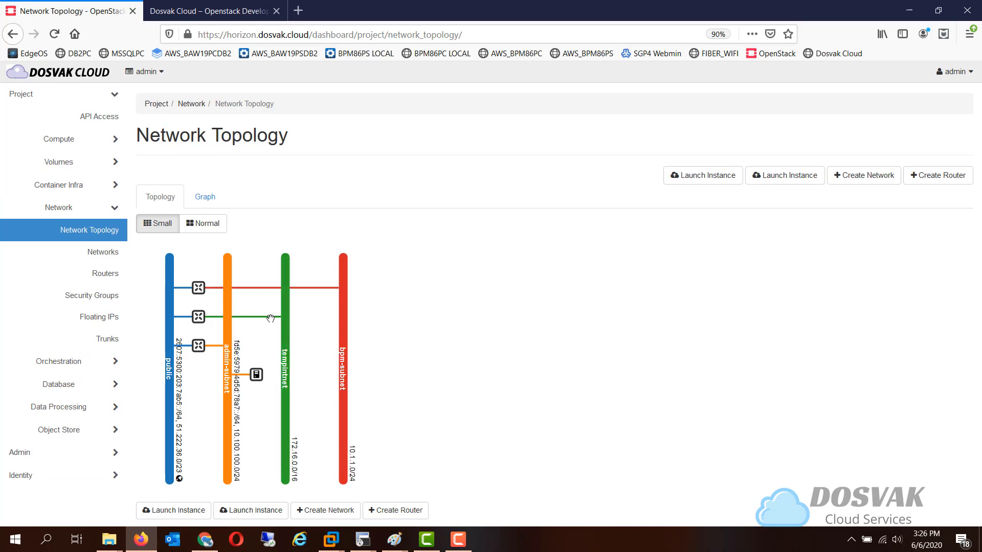
left_click(199, 316)
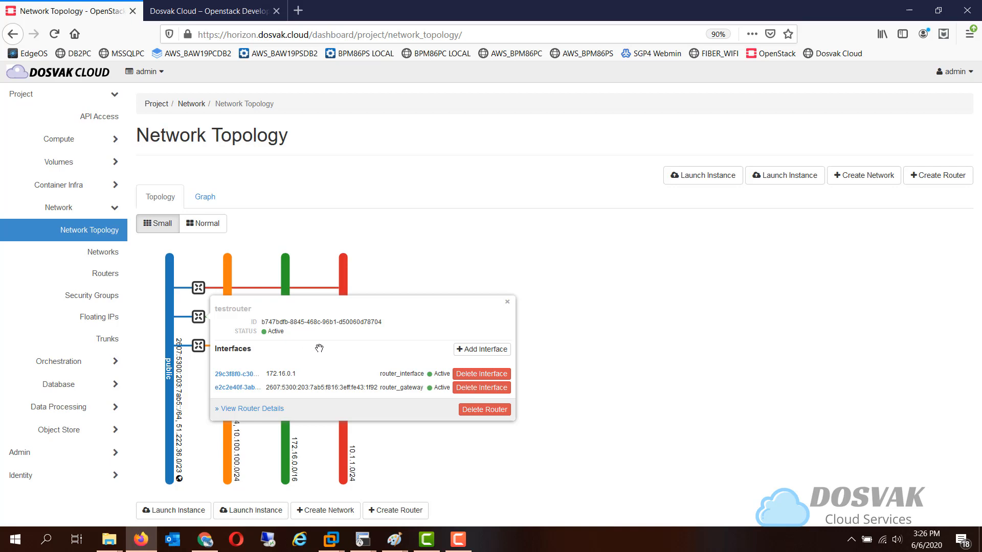
Start launching an instance from the CirrOS-0.5.1 image and name it testcirros
left_click(93, 146)
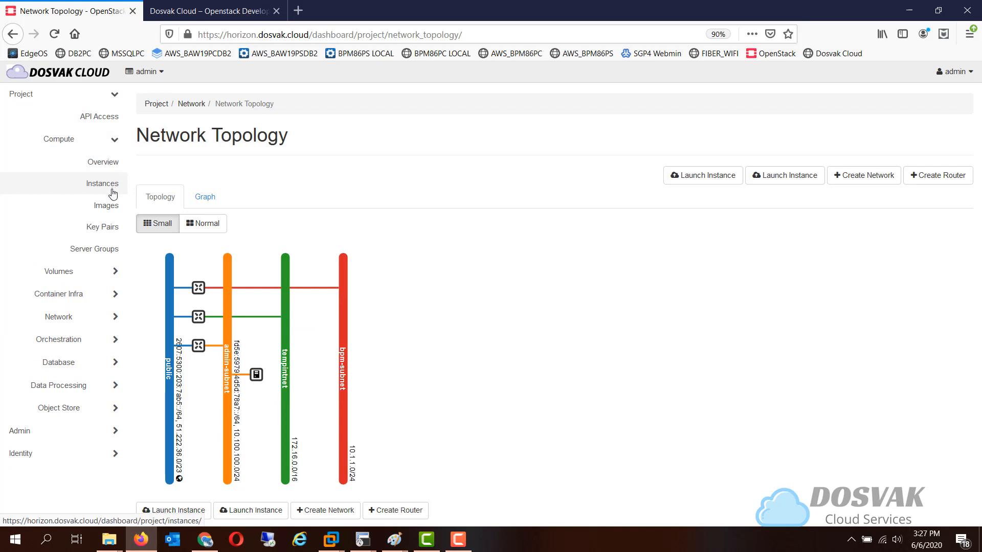
left_click(113, 207)
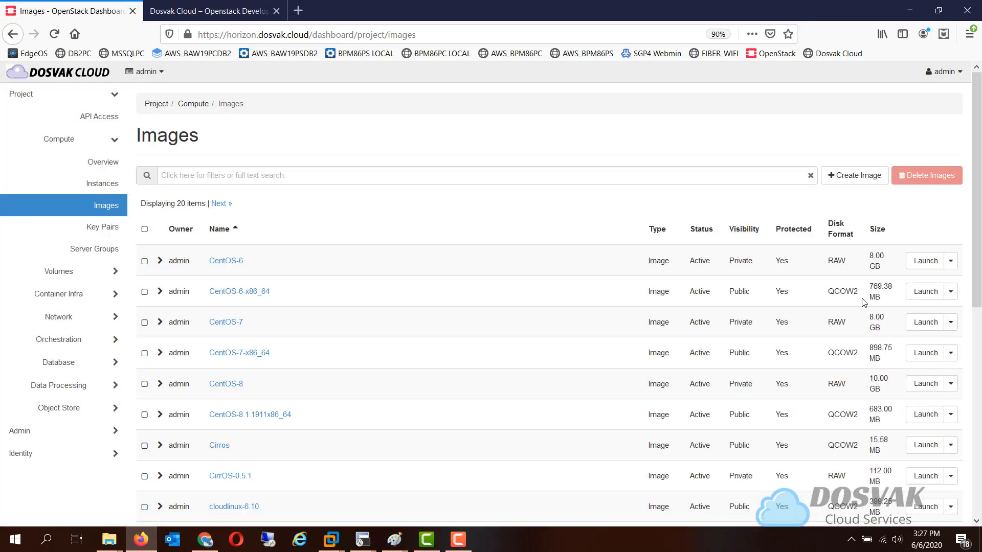
left_click_drag(972, 281, 981, 336)
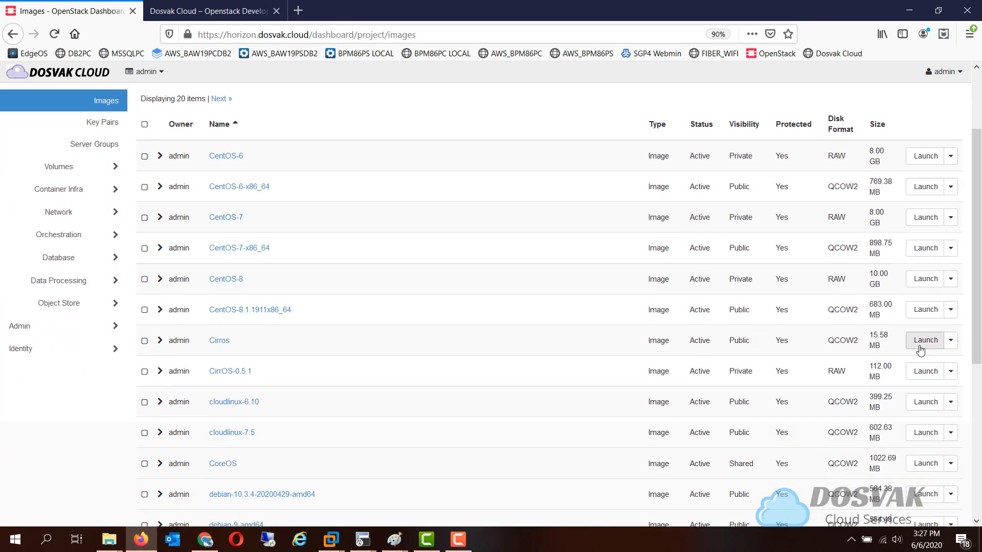
left_click(919, 372)
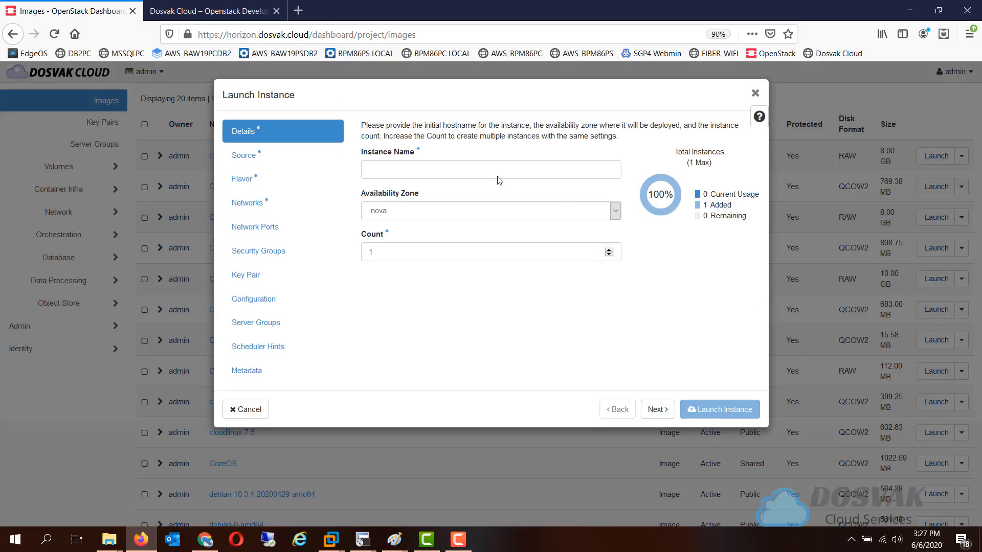
left_click(494, 168)
type("tes")
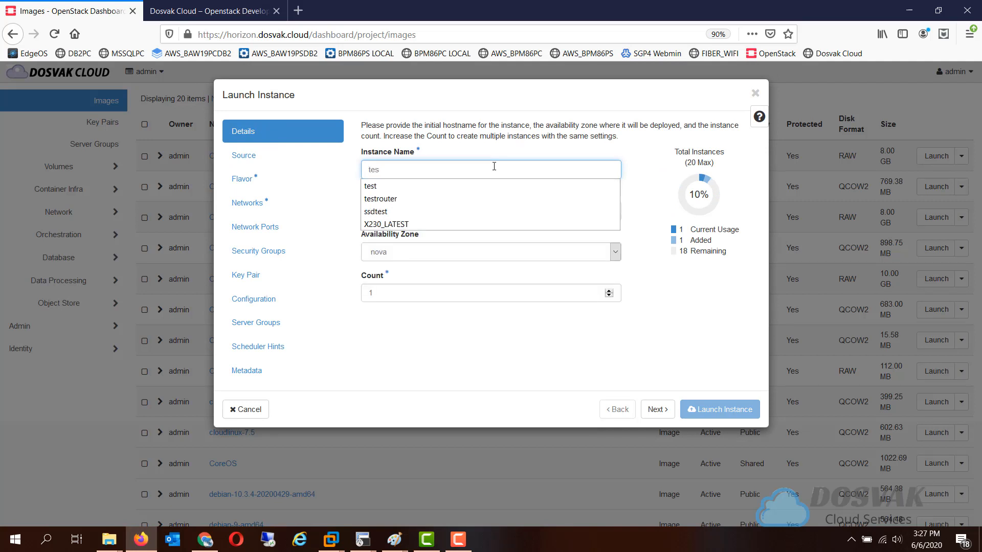
type("tcirr")
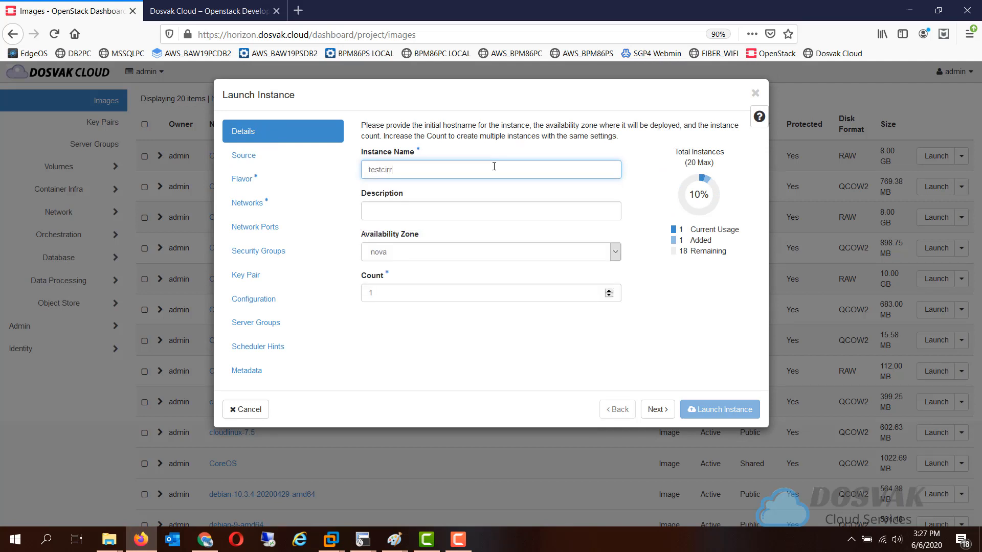
type("os")
Allocate the Tiny flavor and the tempintnet network to the instance and launch it
left_click(307, 186)
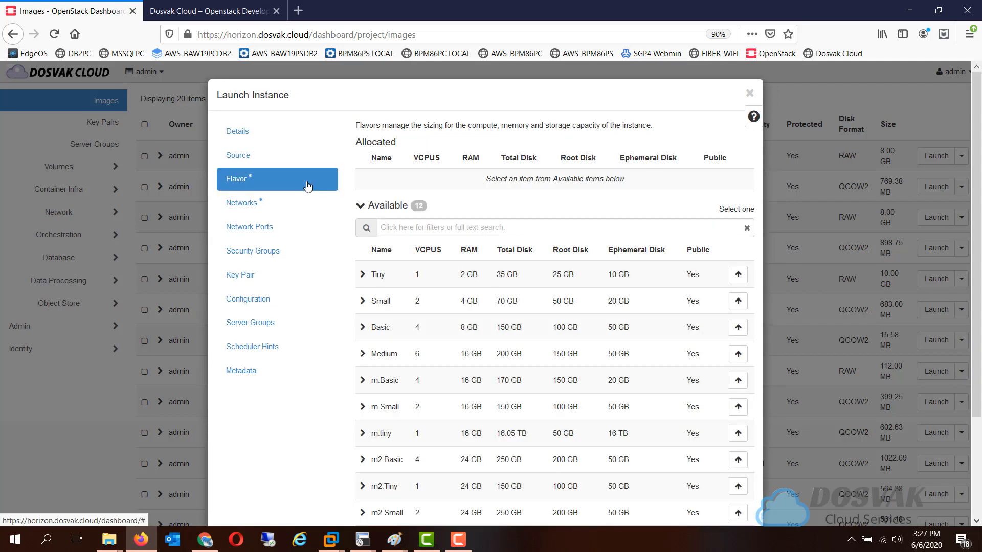
left_click(745, 277)
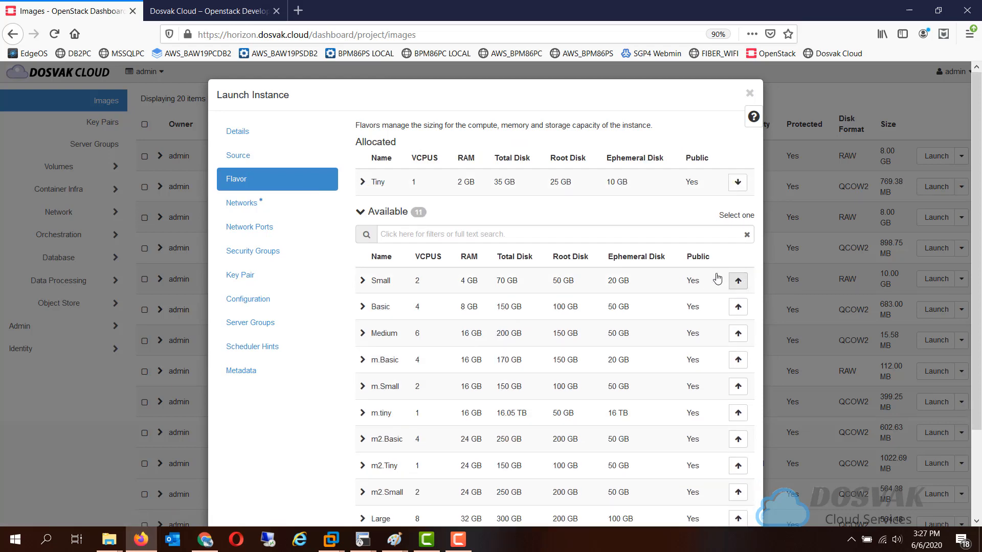
left_click(307, 207)
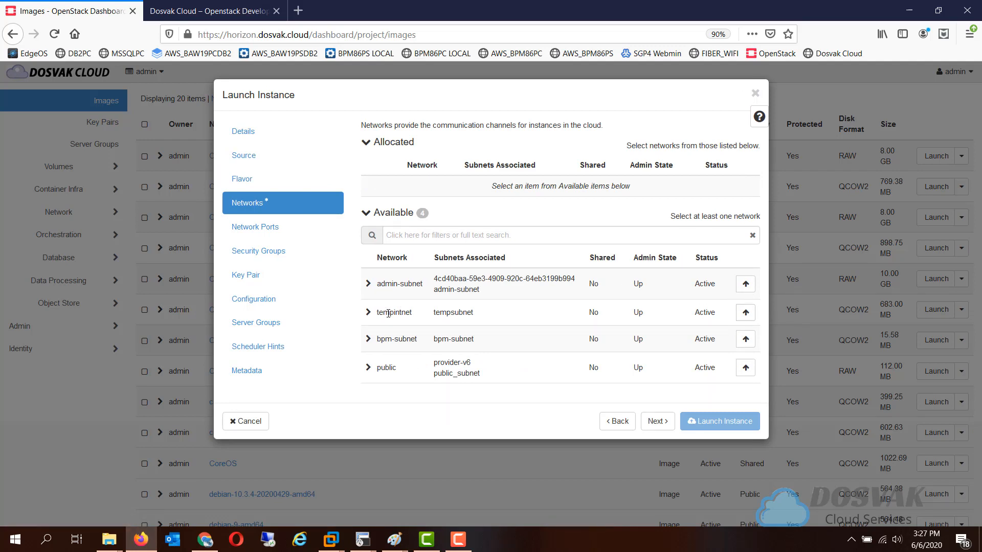
left_click(745, 313)
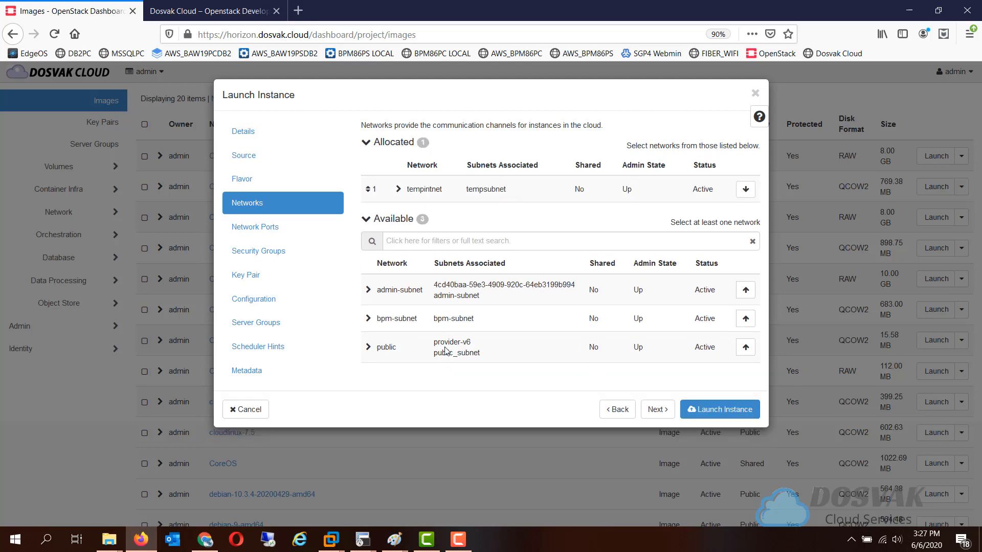
left_click(719, 415)
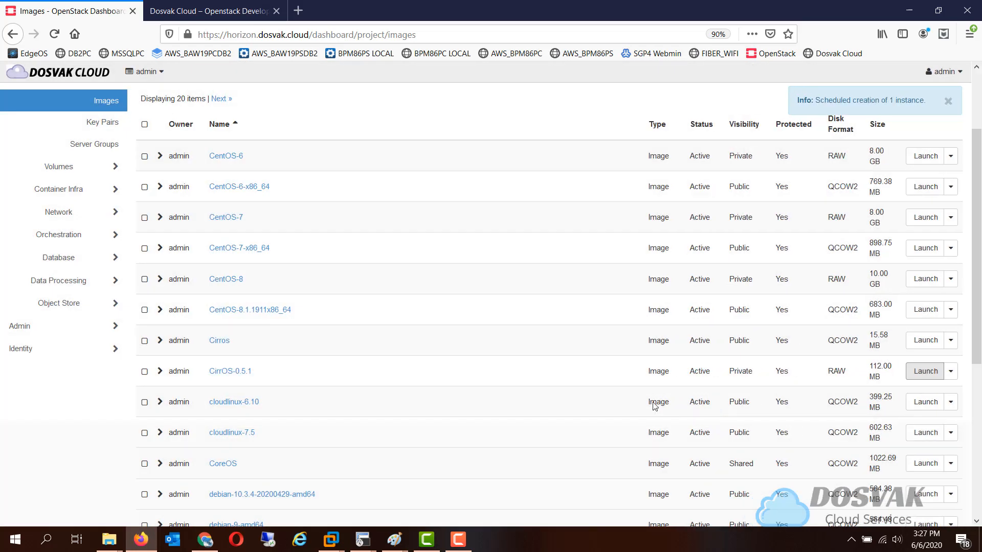
Open the project's volumes list to check the status of the new instance's volume
left_click_drag(978, 277, 974, 211)
left_click(105, 270)
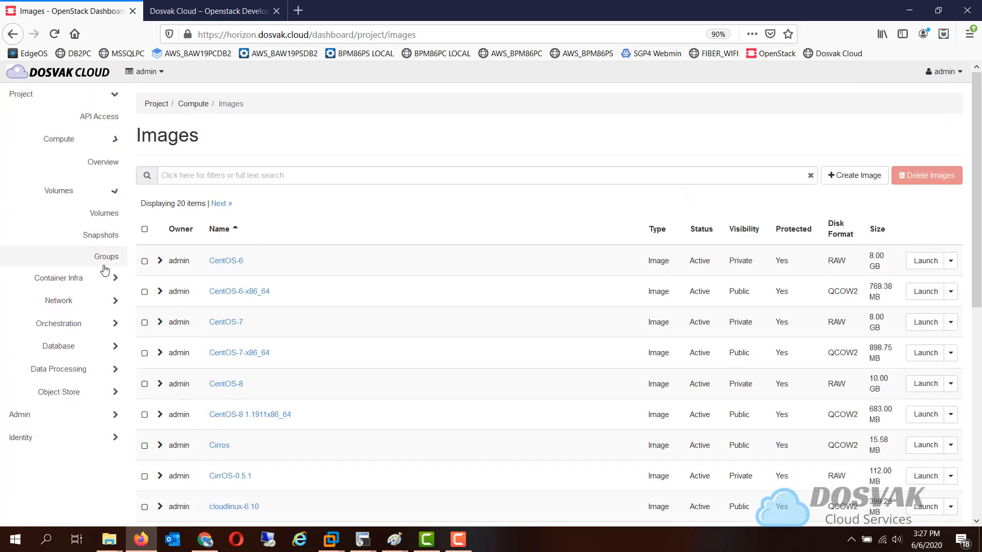
left_click(100, 193)
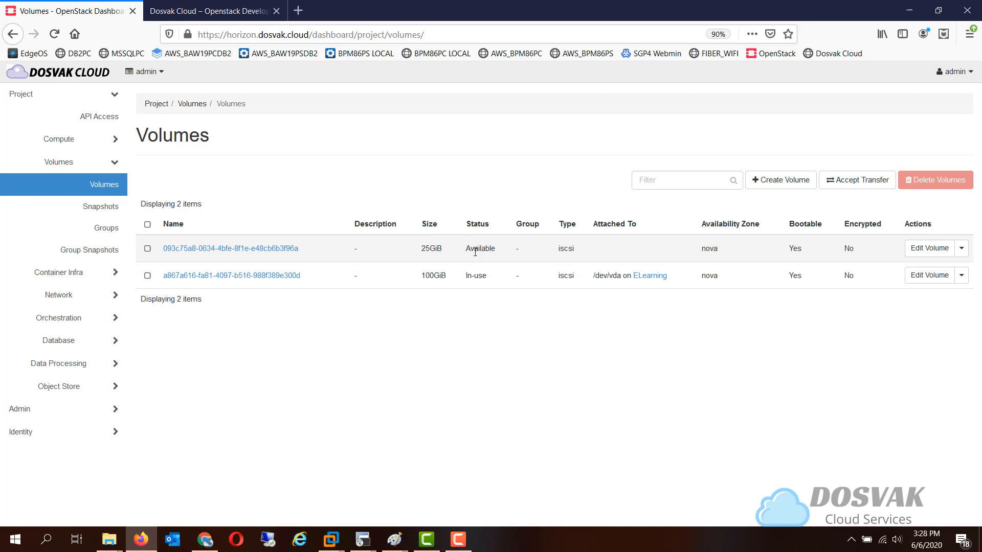
Associate the floating IP 51.222.36.20 with the testcirros instance's port
left_click(120, 147)
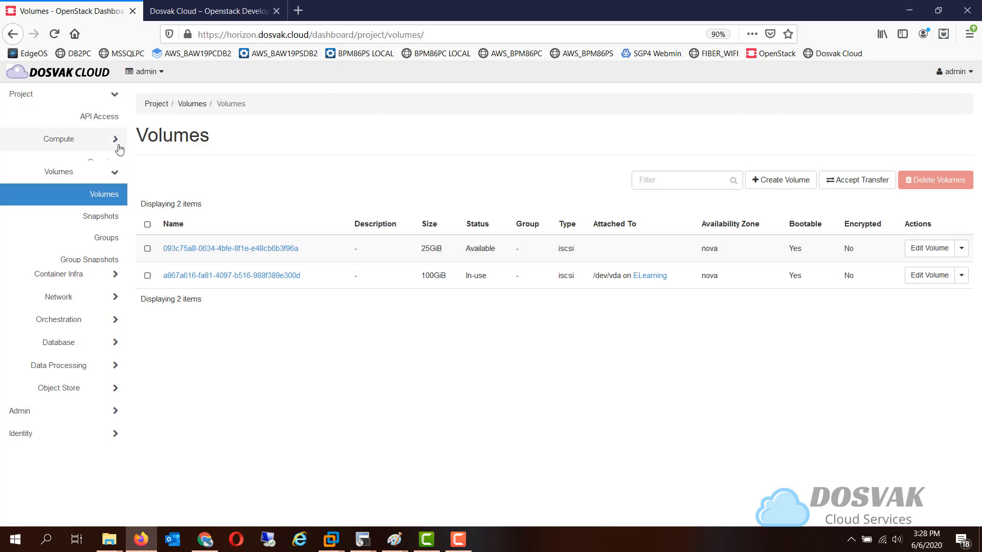
left_click(111, 183)
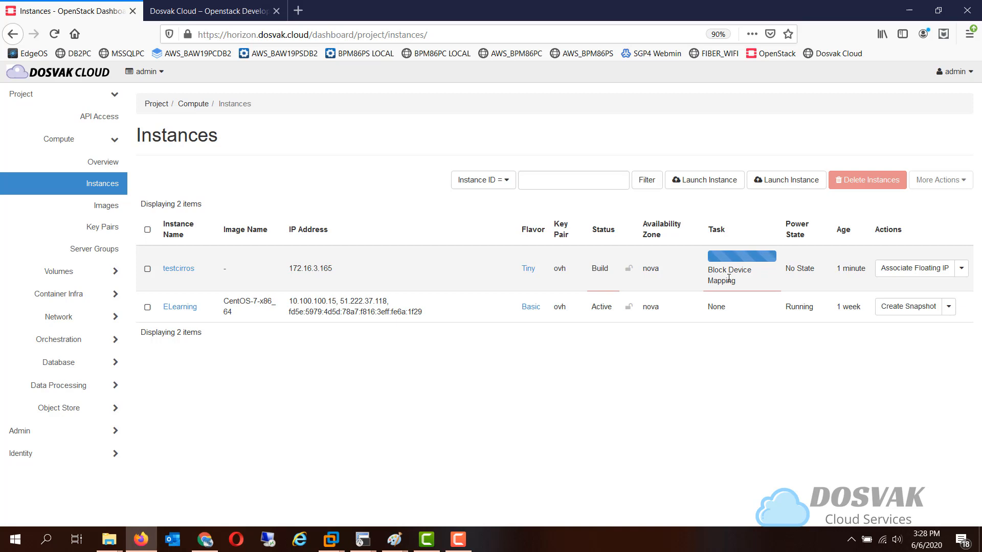
left_click(901, 274)
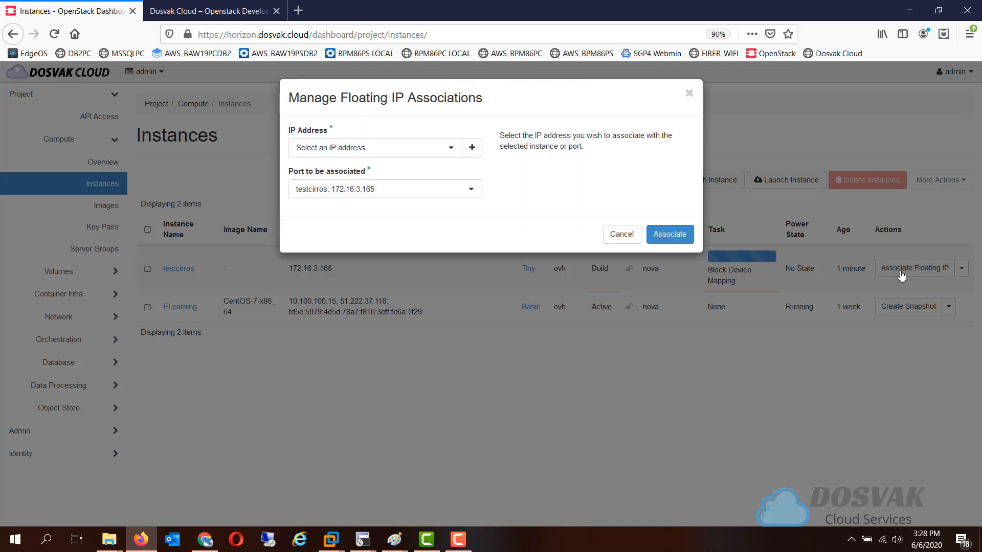
left_click(408, 150)
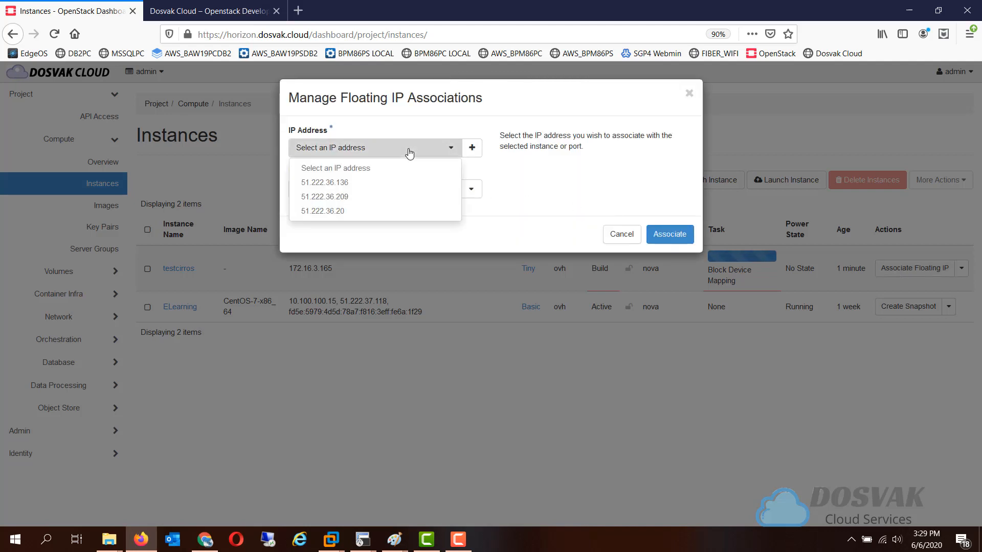
left_click(396, 211)
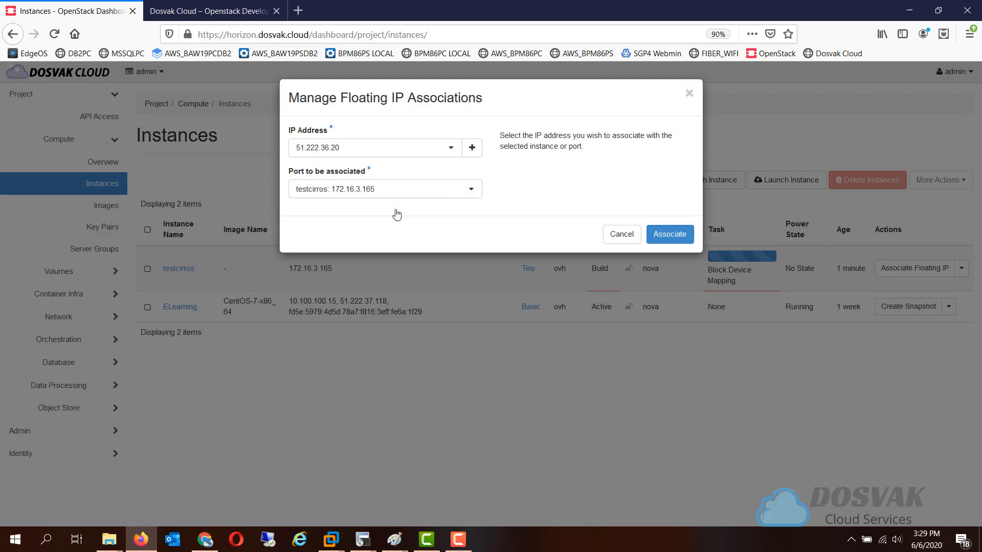
left_click(658, 239)
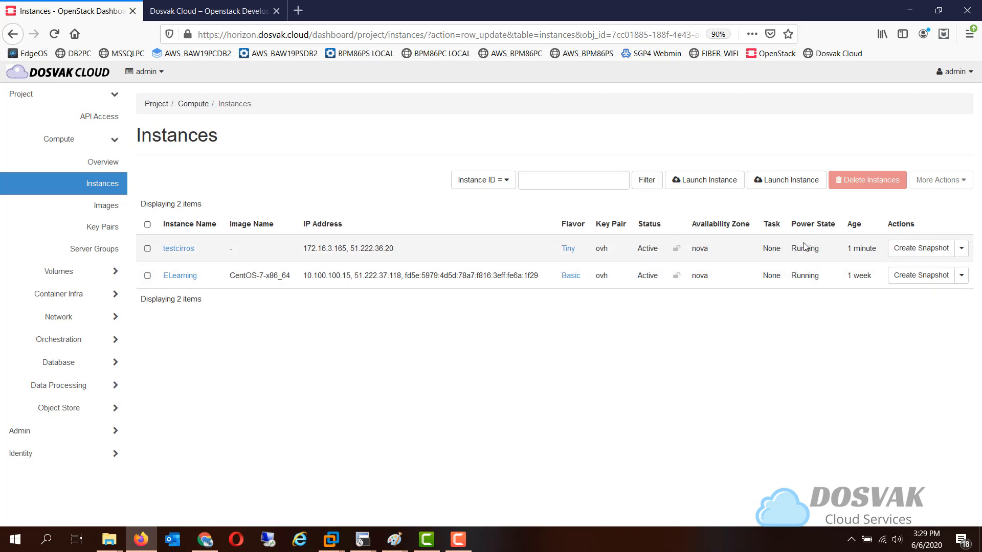
Open the testcirros instance's console and view its boot output
left_click(178, 249)
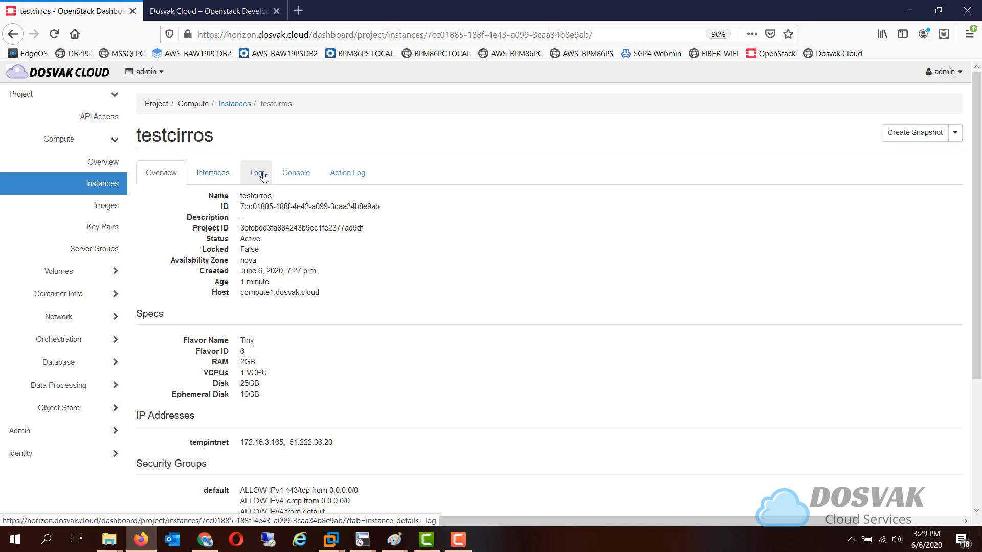
left_click(295, 175)
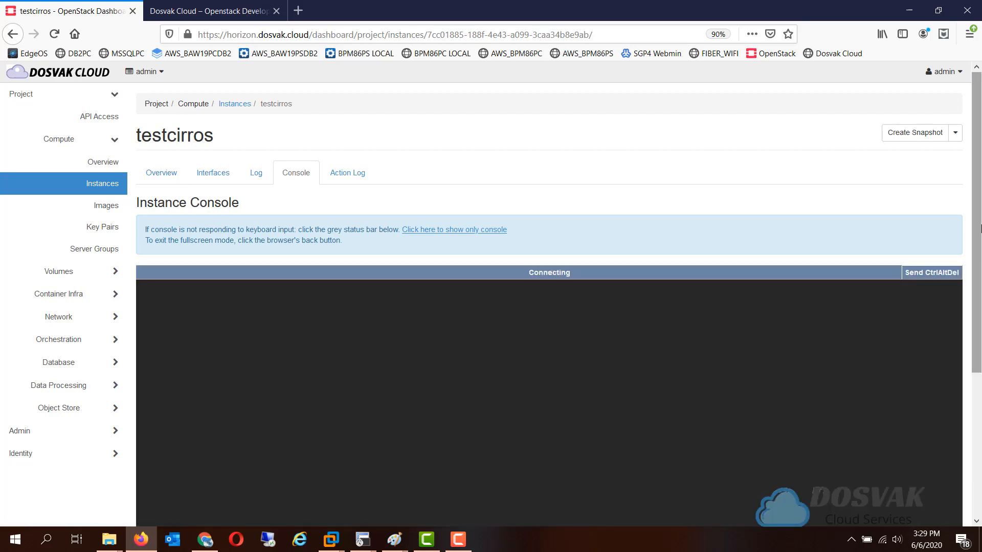
left_click_drag(981, 228, 981, 290)
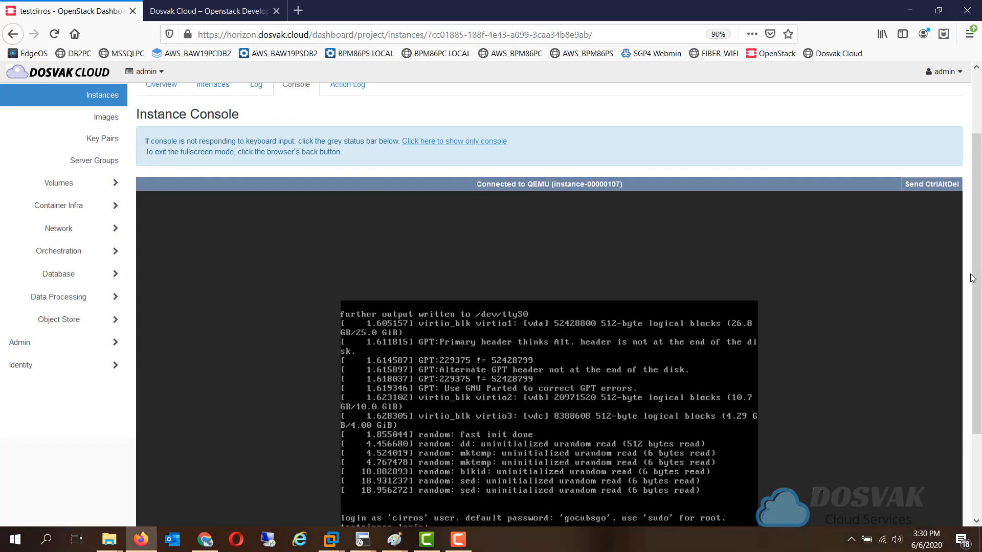
Log in to the testcirros console as the cirros user, entering the account password
left_click_drag(975, 279, 981, 327)
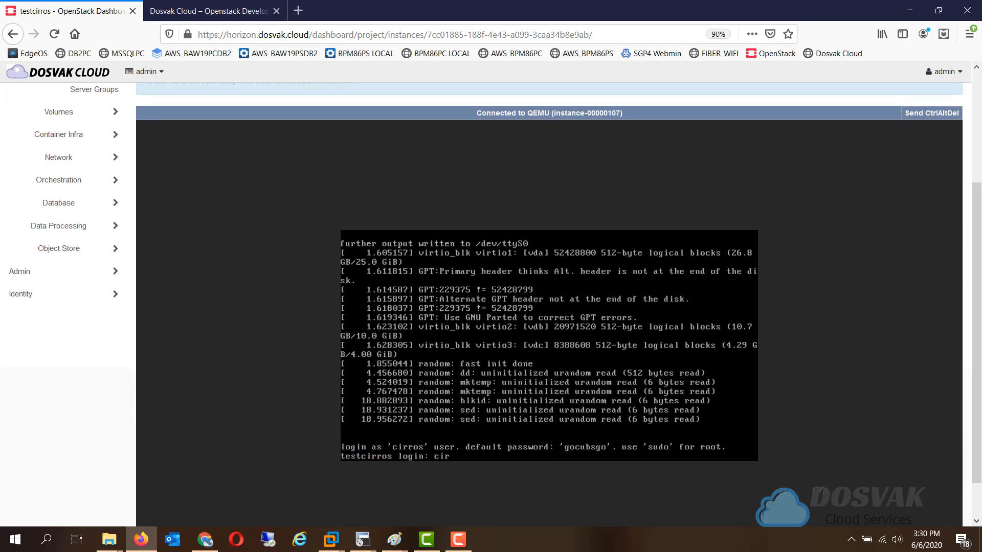
type("ros")
key("Return")
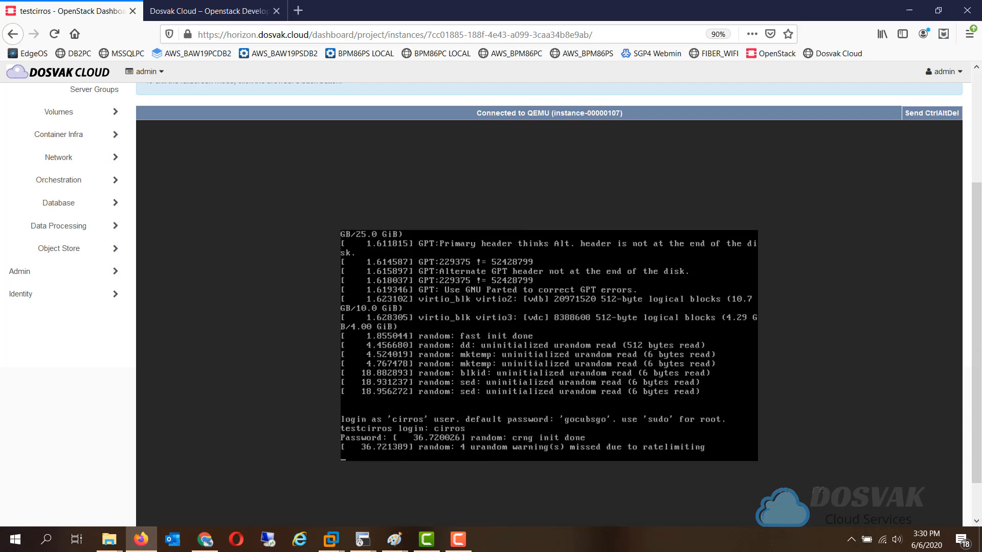
key("Return")
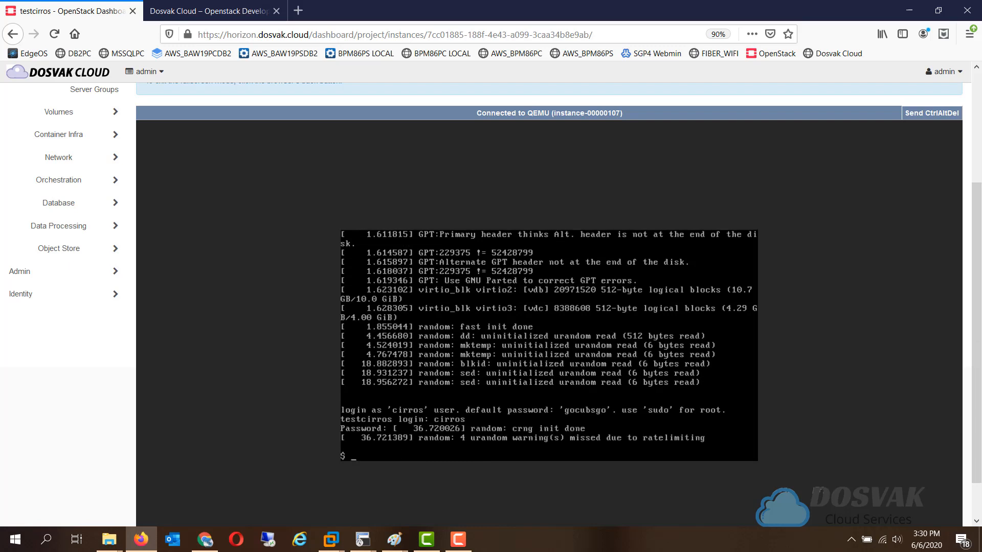
Test outbound connectivity from the instance's shell by pinging 1.1.1.1, and stop the ping after a few packets
key("Return")
key("Return")
key("Return")
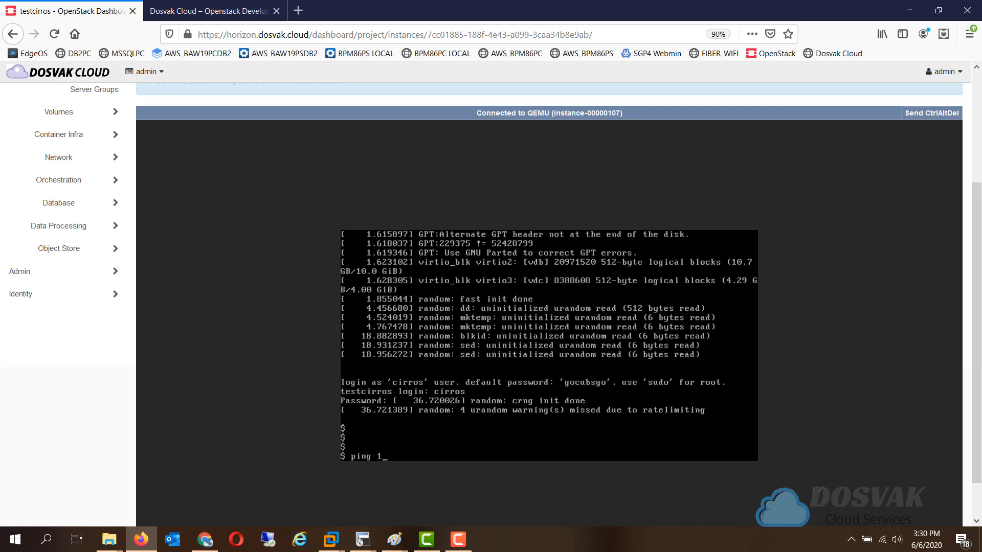
type("ping 1.1.1.1")
key("Return")
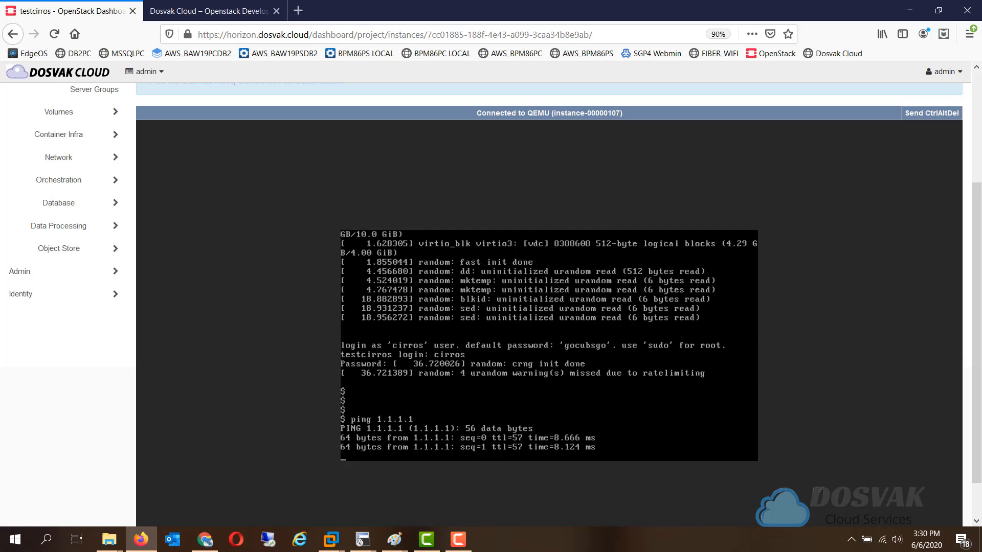
key("ctrl+c")
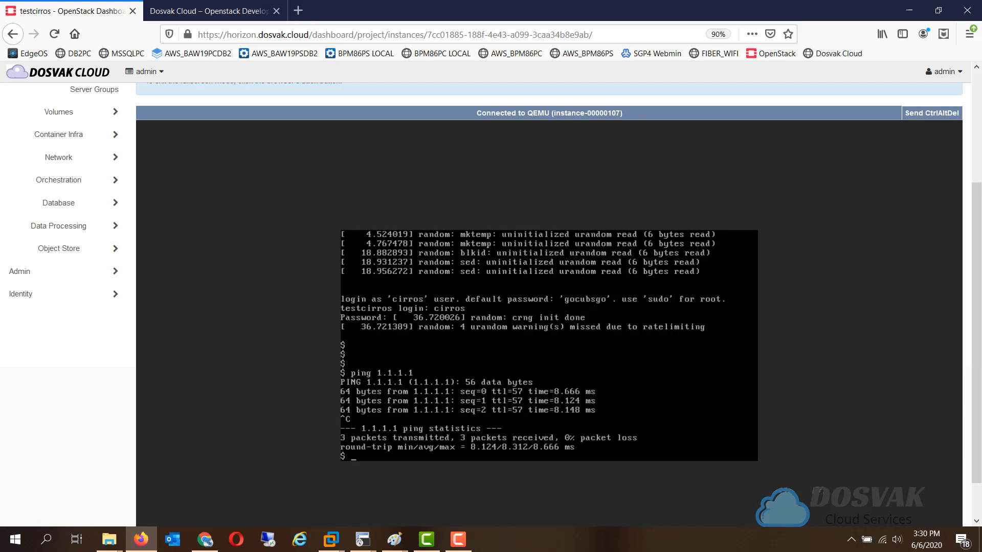
Open the project's network topology and inspect the details of the testcirros instance, testrouter and bpm-router
left_click(88, 159)
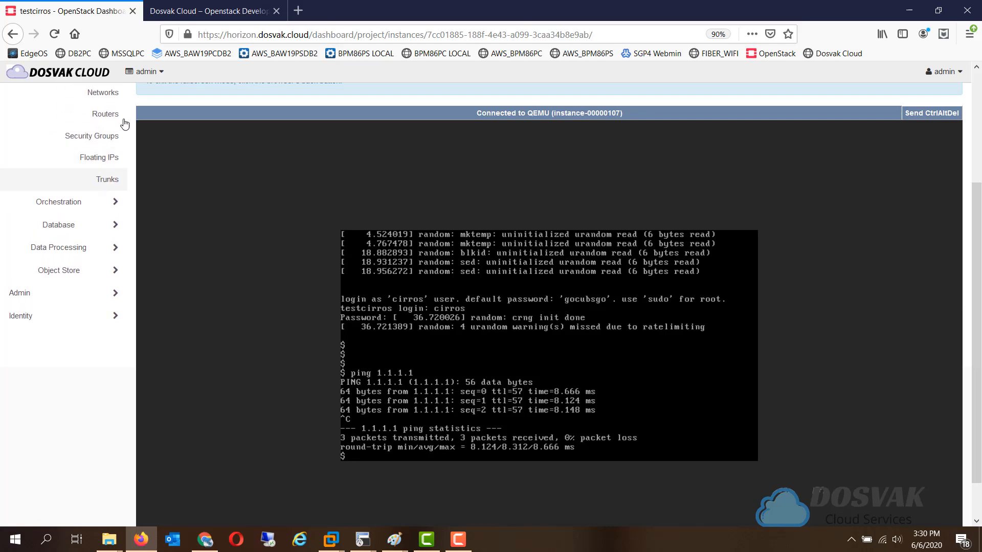
scroll(189, 228, "up", 3)
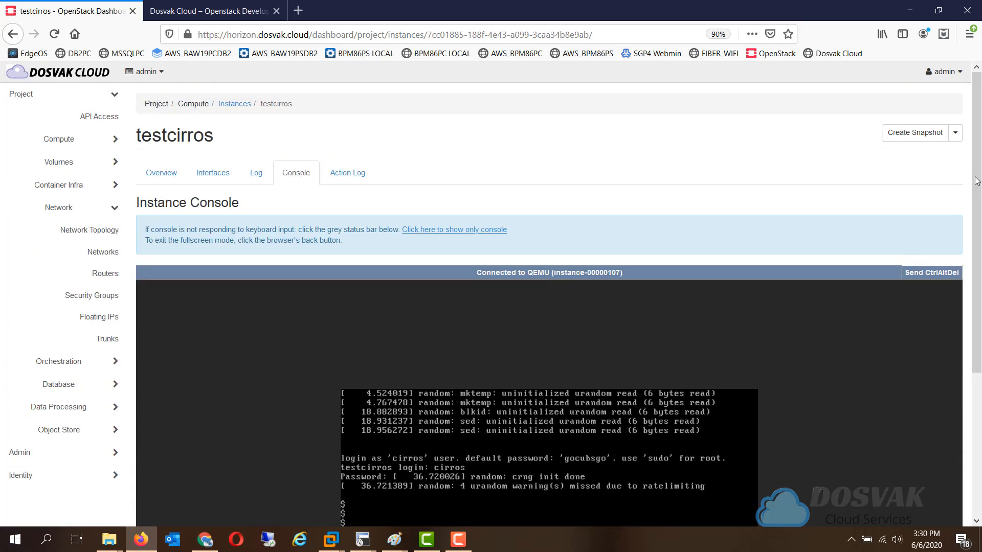
left_click(109, 230)
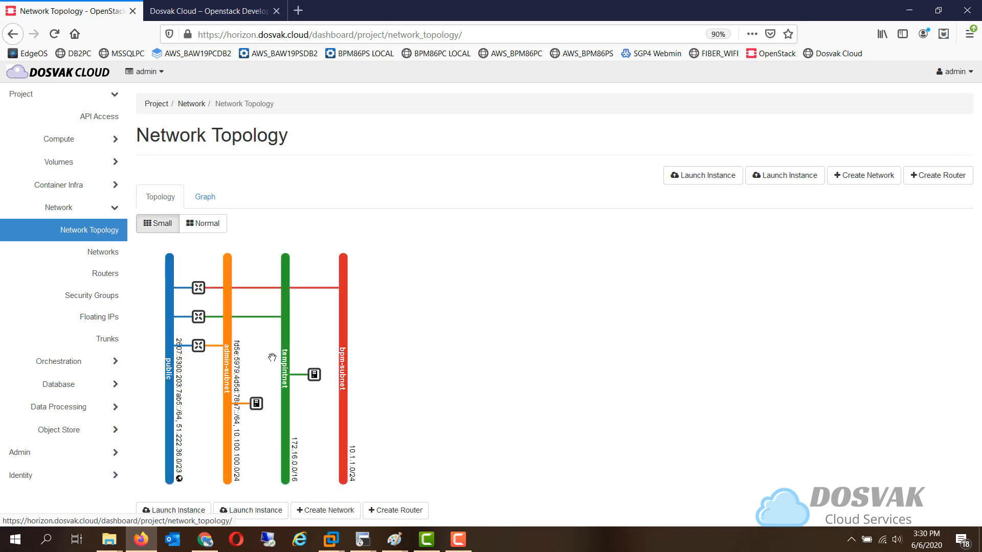
left_click(314, 375)
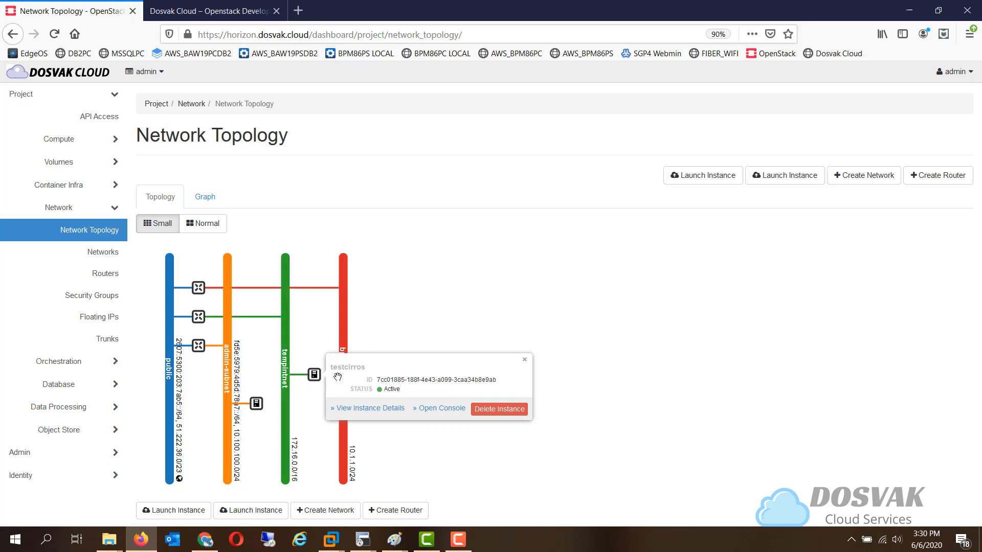
left_click(197, 316)
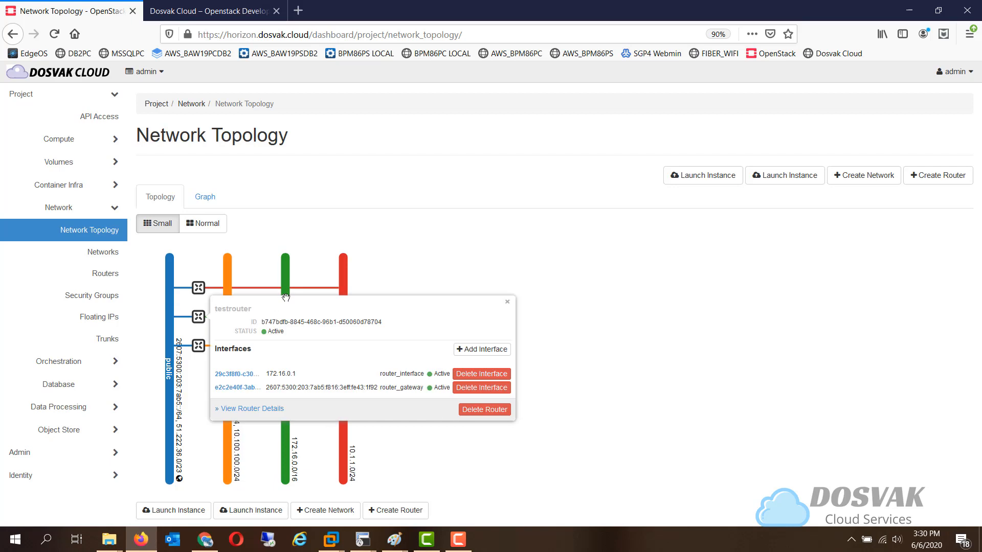
left_click(198, 289)
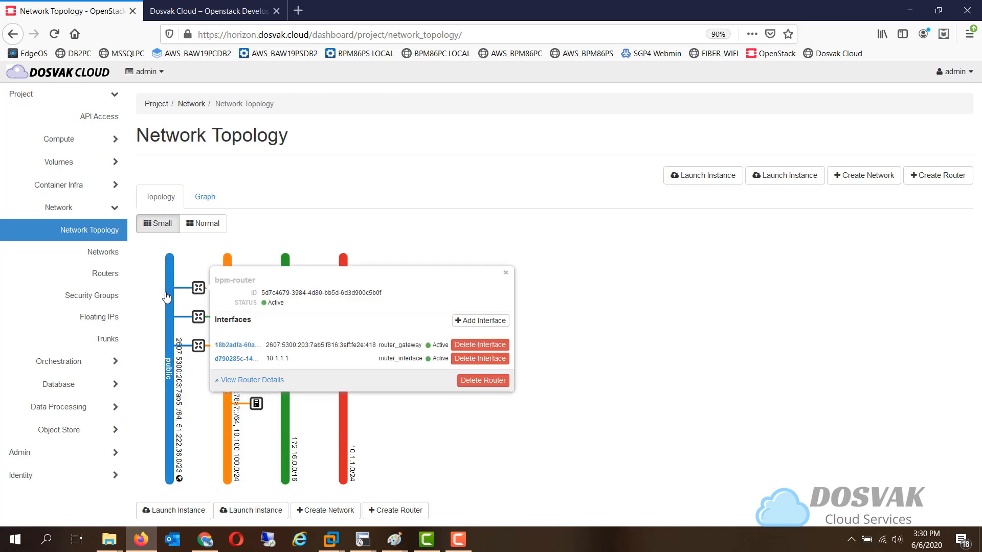
Display the network topology as a graph and examine how the networks, routers and instances connect
left_click(205, 198)
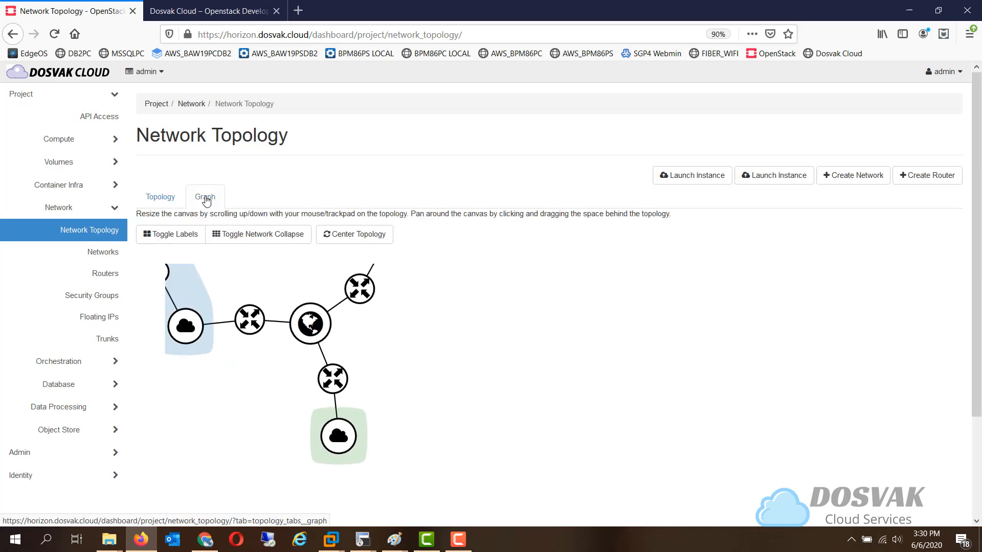
left_click_drag(977, 279, 977, 377)
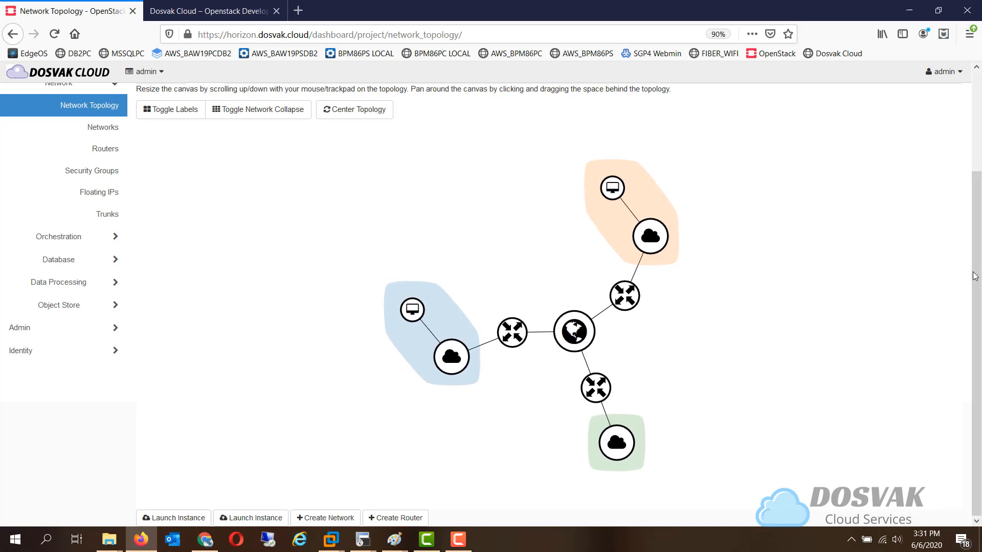
scroll(976, 244, "up", 2)
left_click_drag(976, 244, 972, 219)
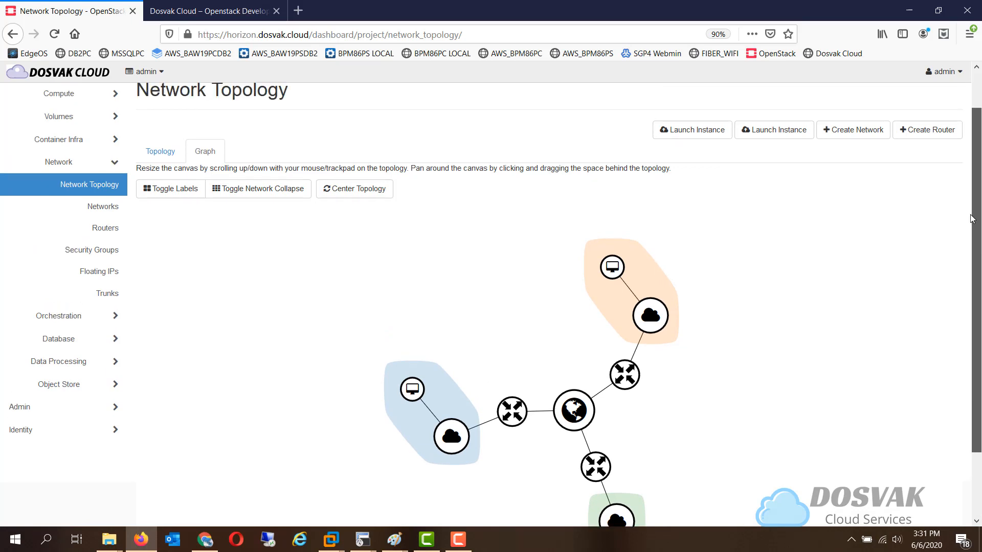